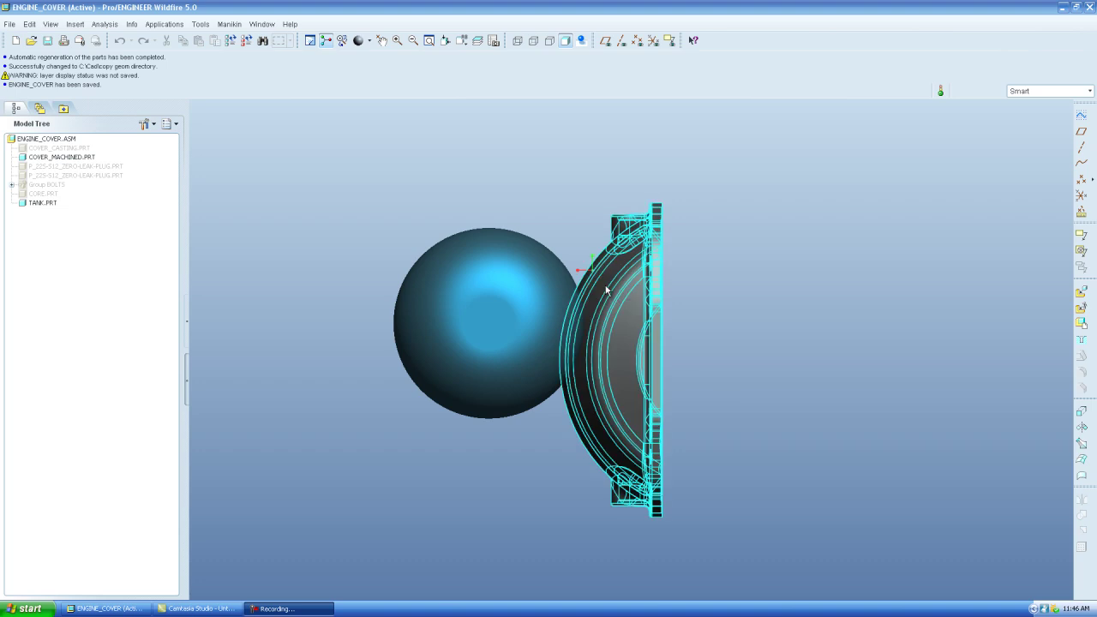
Rotate the ENGINE_COVER assembly so the machined cover and the tank are both in view
{"action": "mouse_move", "coordinate": [606, 290]}
{"action": "middle_mouse_down"}
{"action": "mouse_move", "coordinate": [605, 359]}
{"action": "mouse_move", "coordinate": [536, 351]}
{"action": "mouse_move", "coordinate": [421, 409]}
{"action": "mouse_move", "coordinate": [480, 436]}
{"action": "middle_mouse_up"}
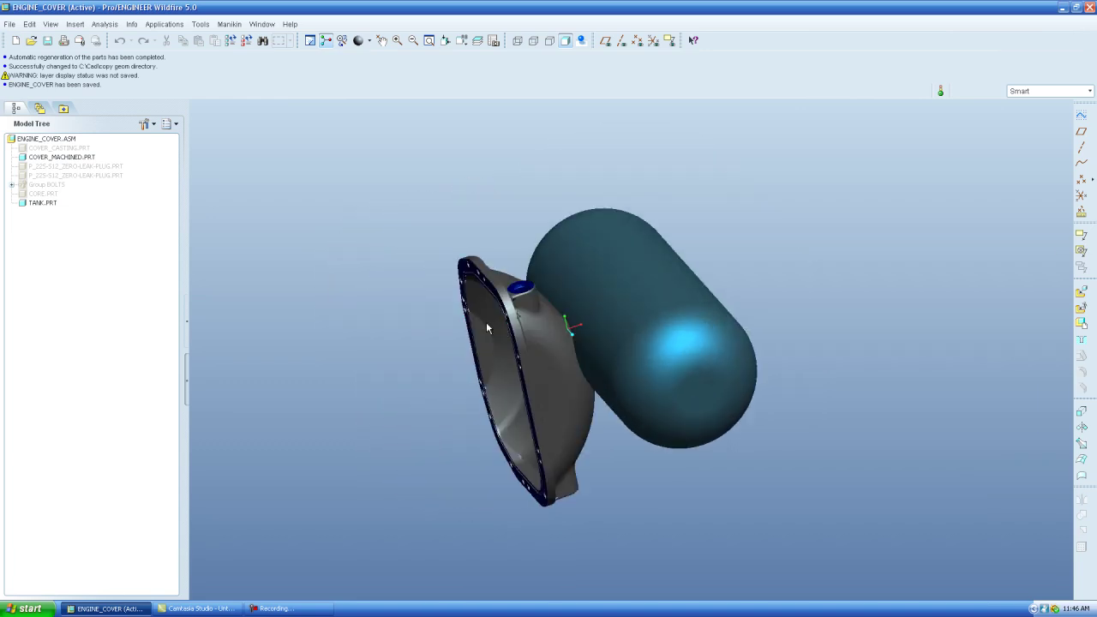
Hide COVER_MACHINED.PRT in the assembly
{"action": "middle_click_drag", "start_coordinate": [500, 386], "coordinate": [566, 382]}
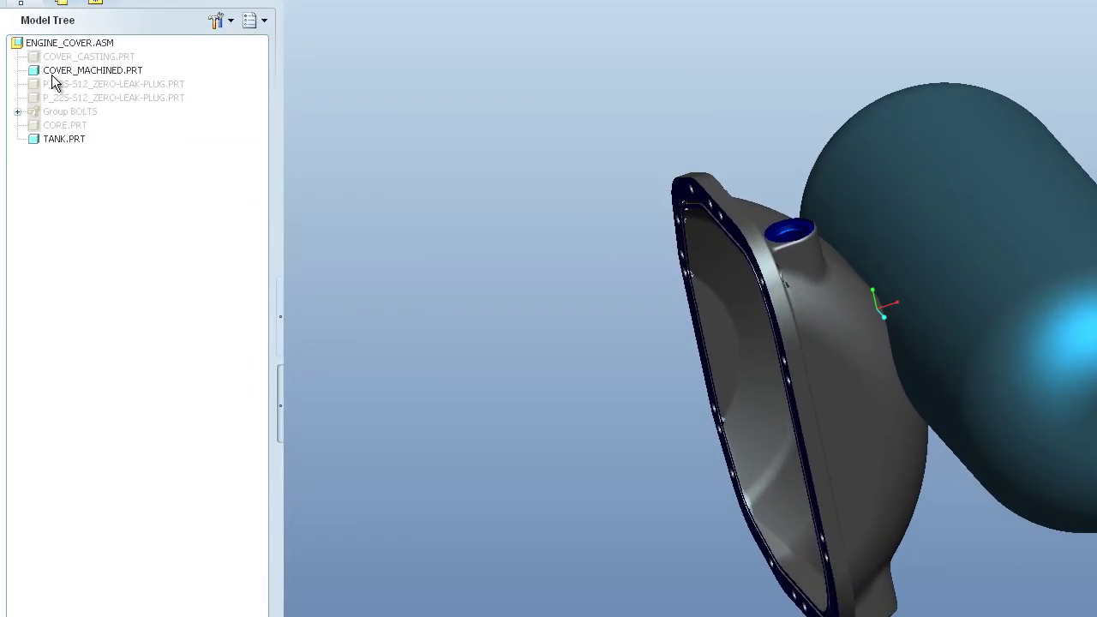
{"action": "left_click", "coordinate": [38, 158]}
{"action": "right_click", "coordinate": [57, 72]}
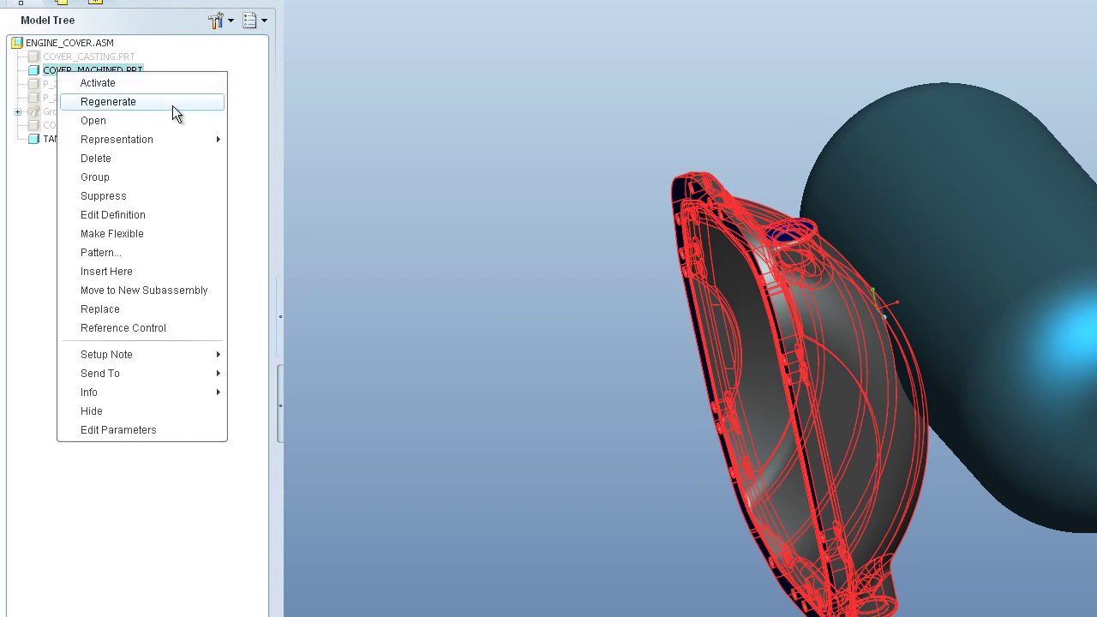
{"action": "left_click", "coordinate": [157, 411]}
Unhide COVER_CASTING.PRT and make it the active part
{"action": "left_click", "coordinate": [96, 60]}
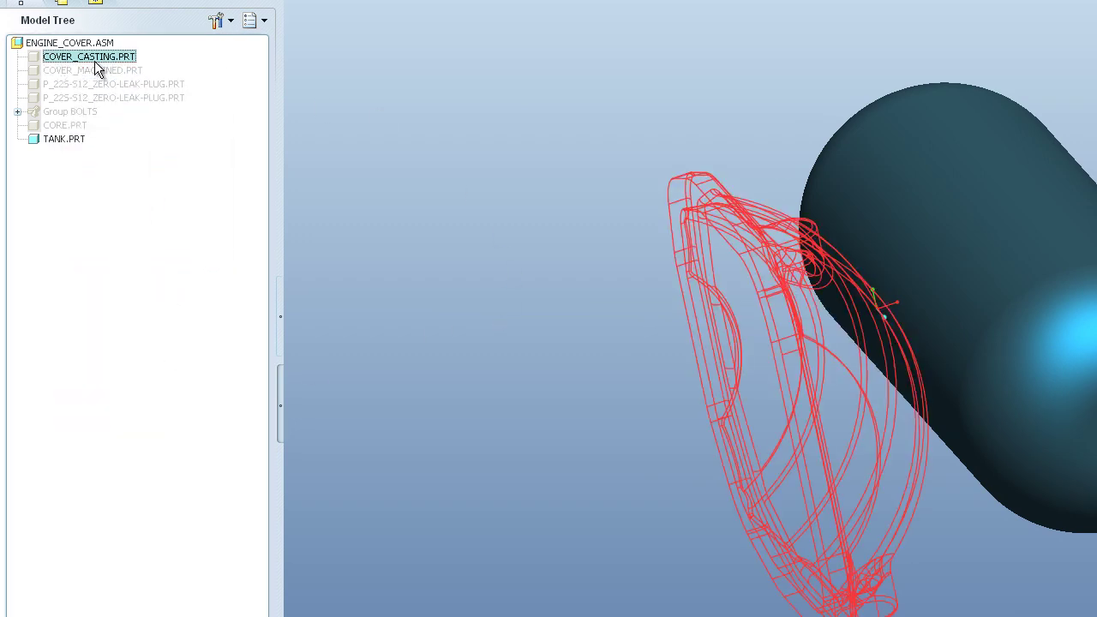
{"action": "right_click", "coordinate": [96, 61]}
{"action": "left_click", "coordinate": [187, 401]}
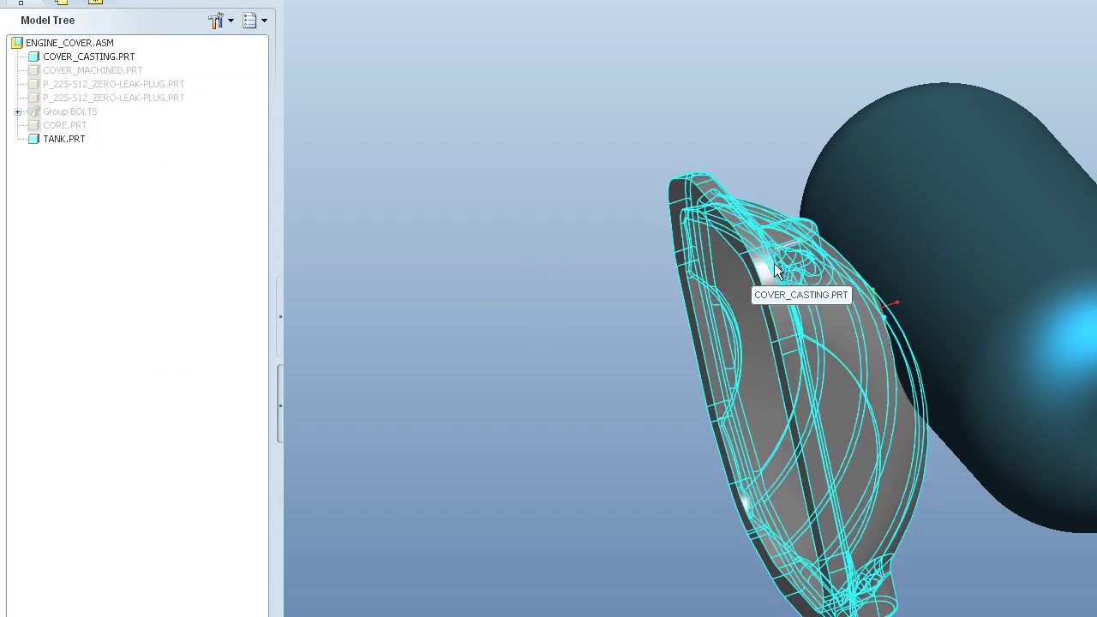
{"action": "left_click", "coordinate": [92, 60]}
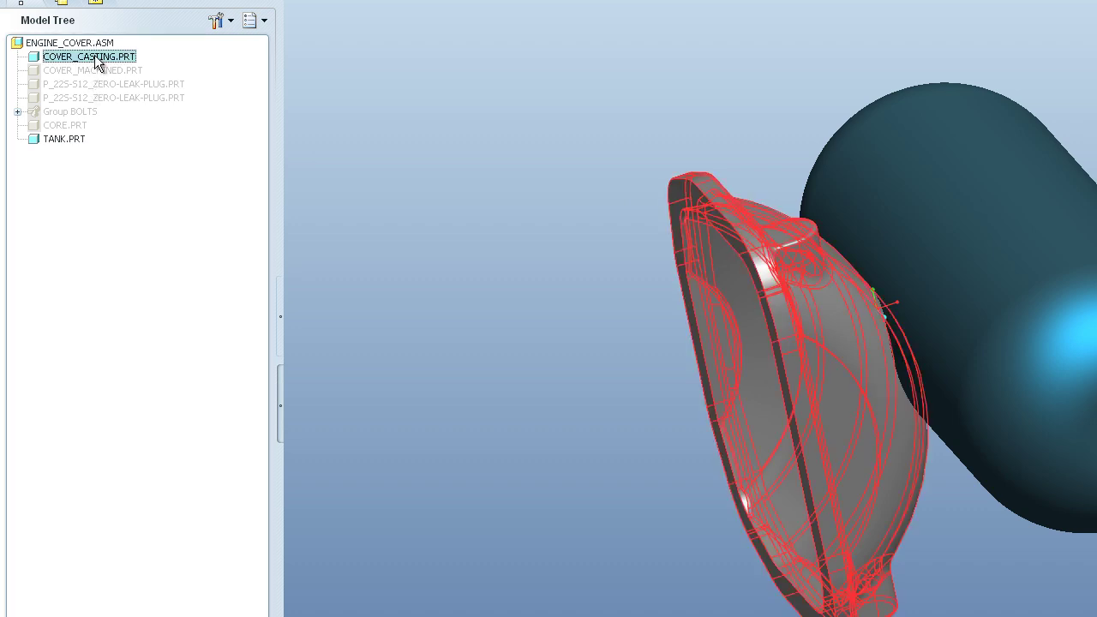
{"action": "right_click", "coordinate": [95, 58]}
{"action": "left_click", "coordinate": [162, 66]}
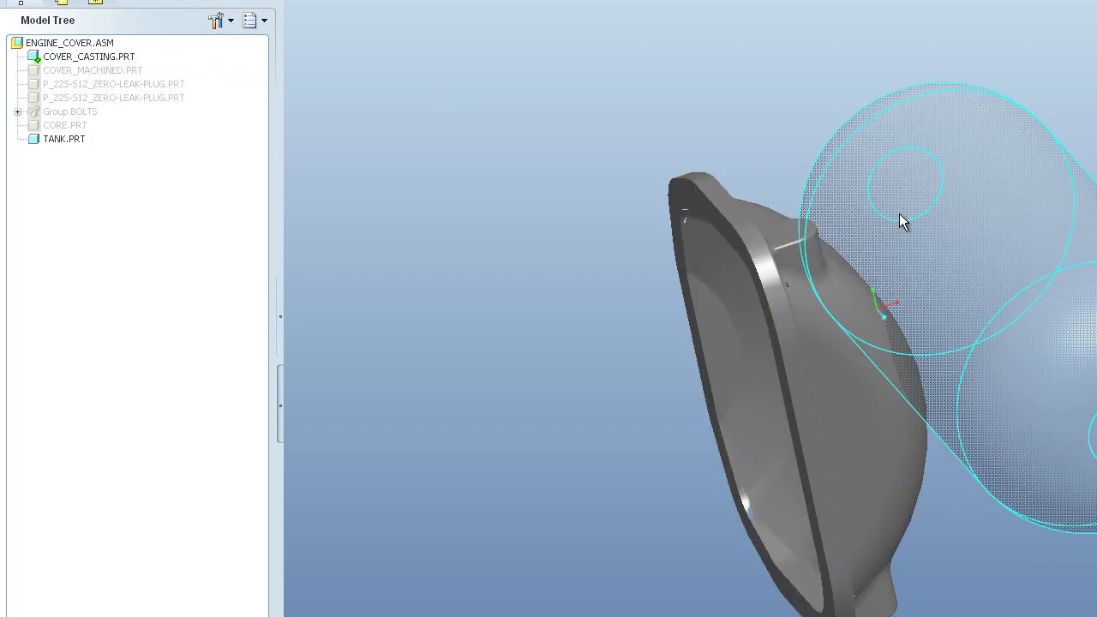
Copy both tank surfaces into the active casting as a surface quilt
{"action": "left_click", "coordinate": [949, 241]}
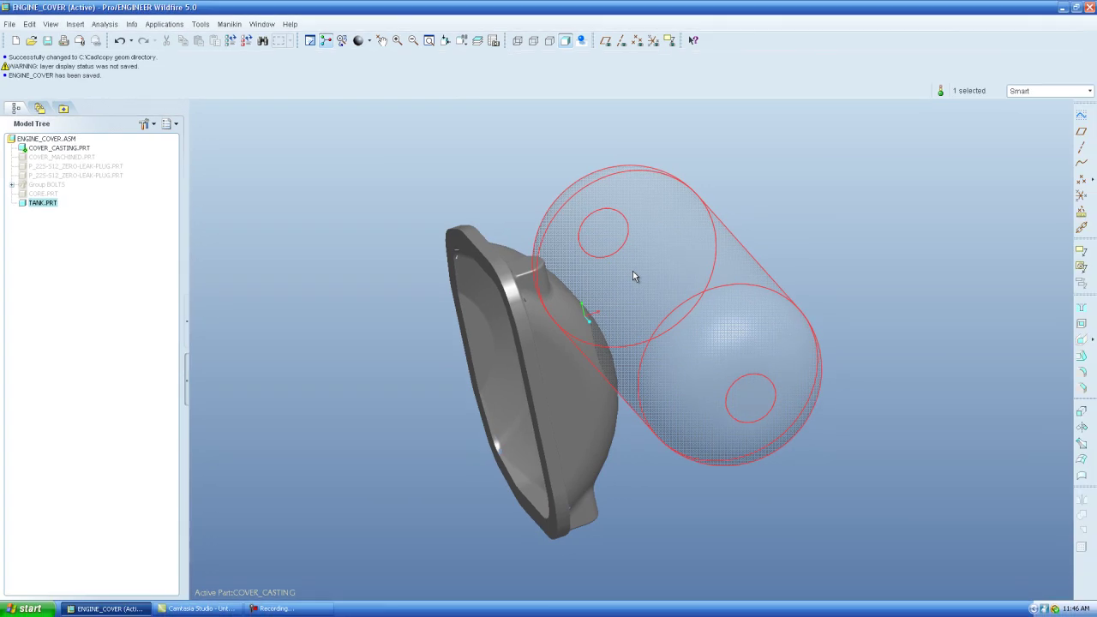
{"action": "left_click", "coordinate": [633, 271]}
{"action": "middle_click_drag", "start_coordinate": [641, 263], "coordinate": [631, 385]}
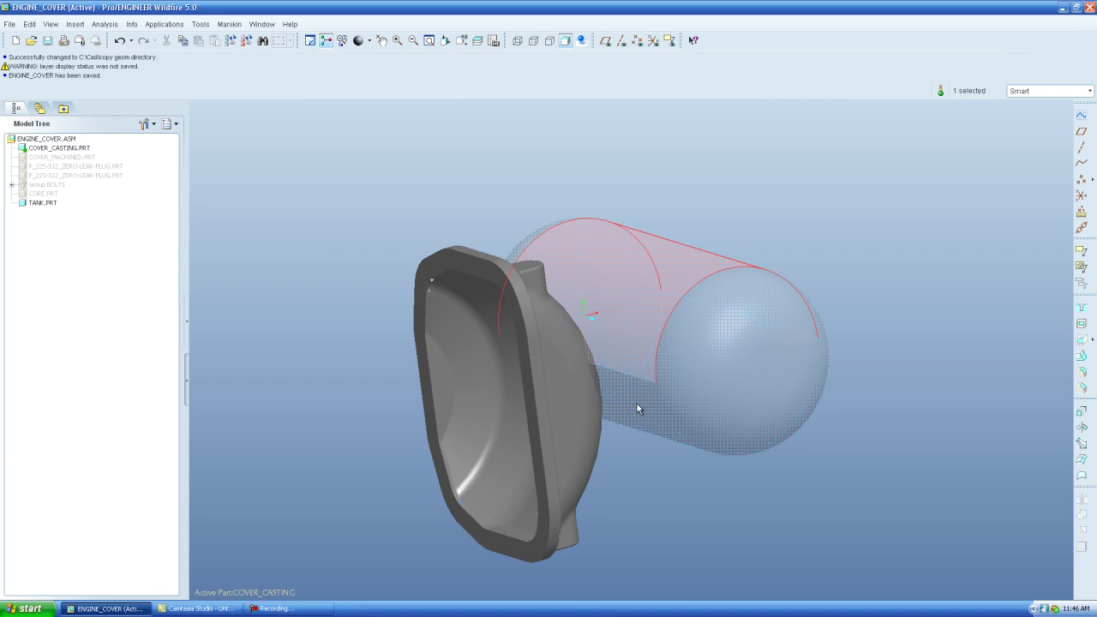
{"action": "left_click", "coordinate": [637, 402], "text": "ctrl"}
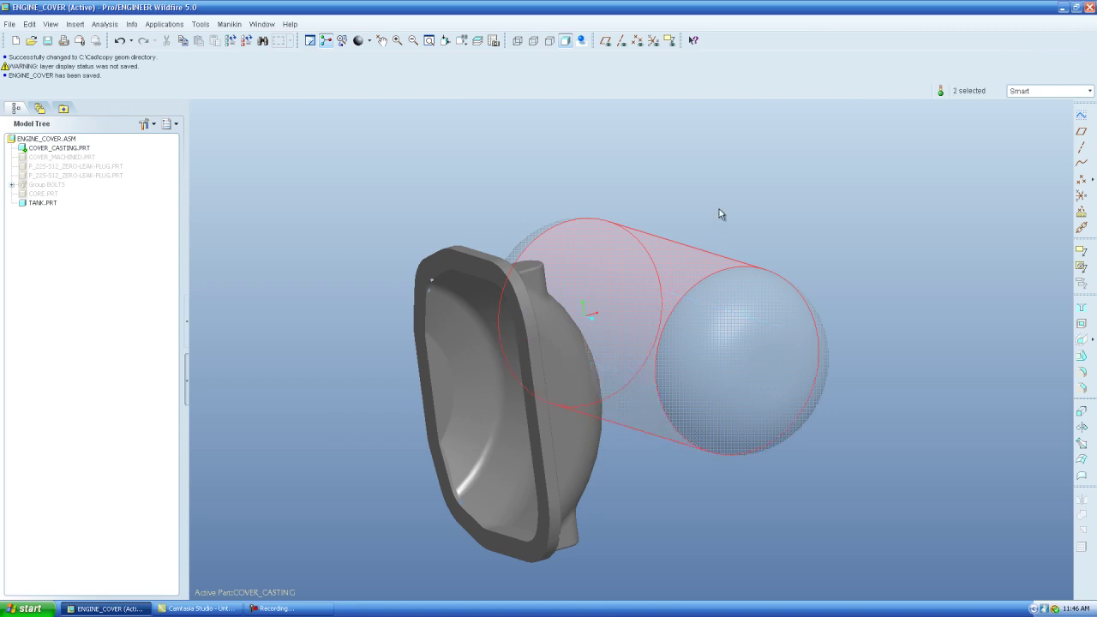
{"action": "key", "text": "ctrl+v"}
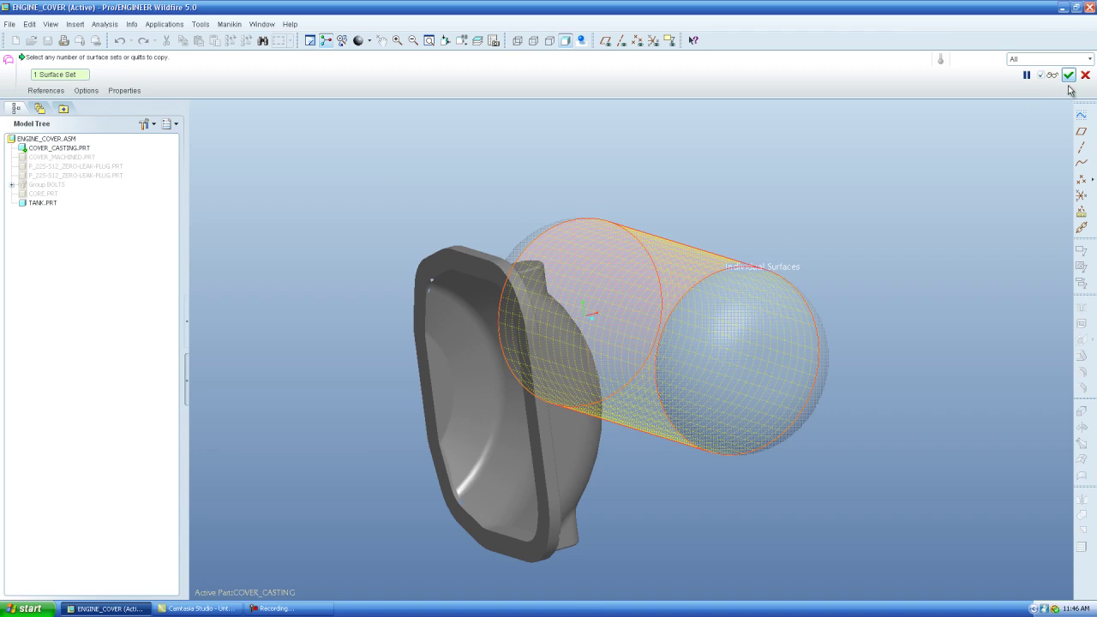
{"action": "left_click", "coordinate": [1069, 74]}
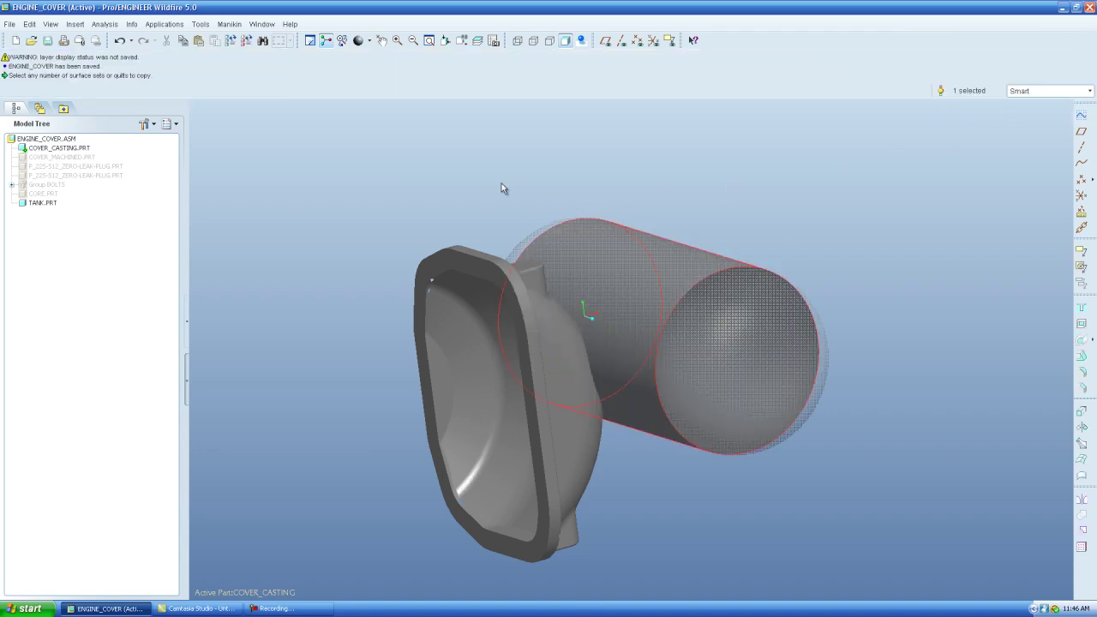
{"action": "left_click", "coordinate": [454, 188]}
{"action": "middle_click_drag", "start_coordinate": [455, 189], "coordinate": [455, 211]}
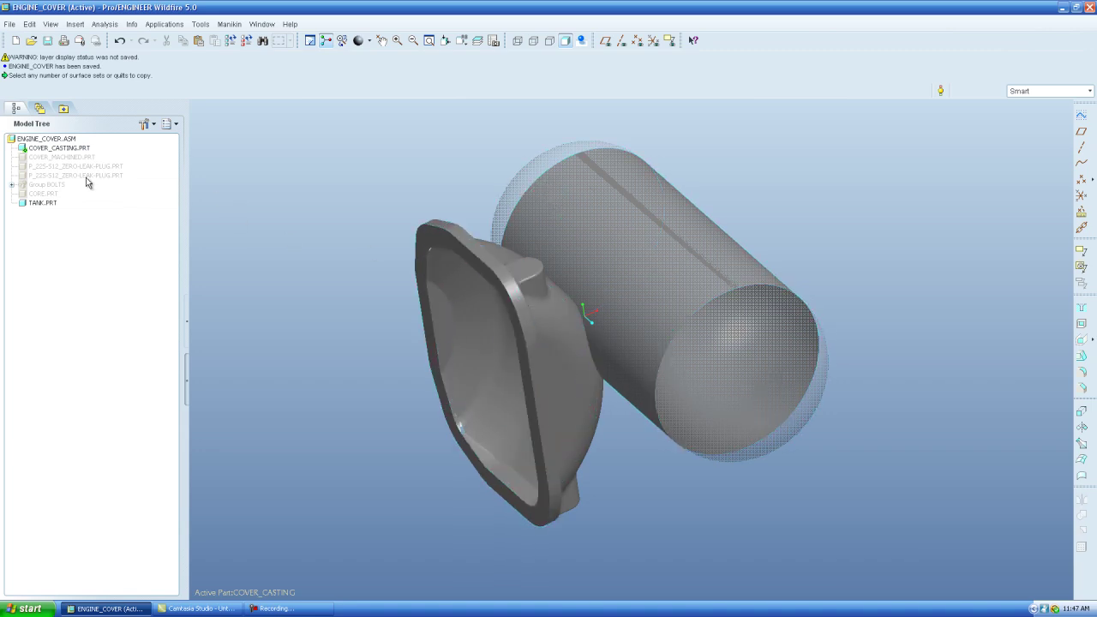
Open COVER_CASTING.PRT in its own window and orbit it to view the copied tank quilt
{"action": "left_click", "coordinate": [79, 150]}
{"action": "right_click", "coordinate": [78, 150]}
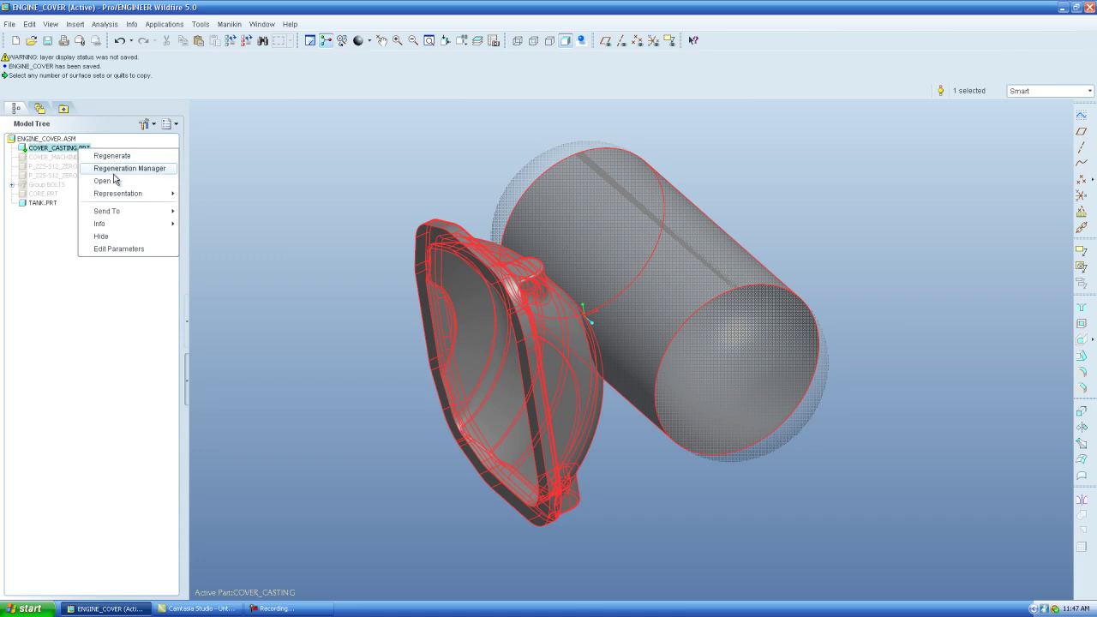
{"action": "left_click", "coordinate": [113, 181]}
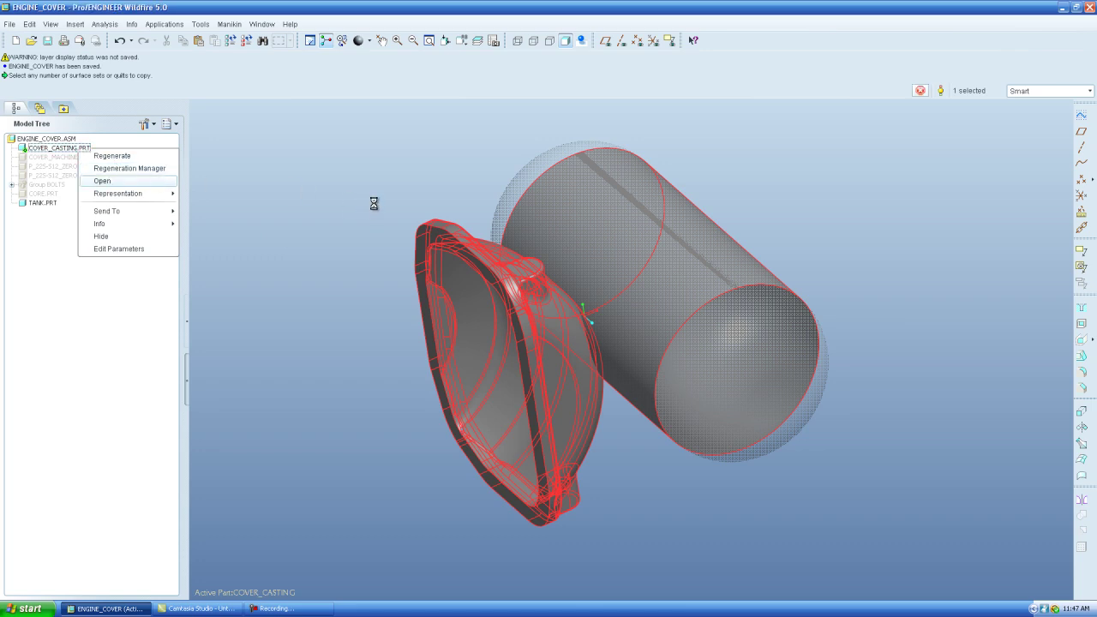
{"action": "mouse_move", "coordinate": [477, 281]}
{"action": "middle_mouse_down"}
{"action": "mouse_move", "coordinate": [453, 284]}
{"action": "mouse_move", "coordinate": [458, 248]}
{"action": "mouse_move", "coordinate": [446, 254]}
{"action": "mouse_move", "coordinate": [506, 291]}
{"action": "mouse_move", "coordinate": [463, 274]}
{"action": "middle_mouse_up"}
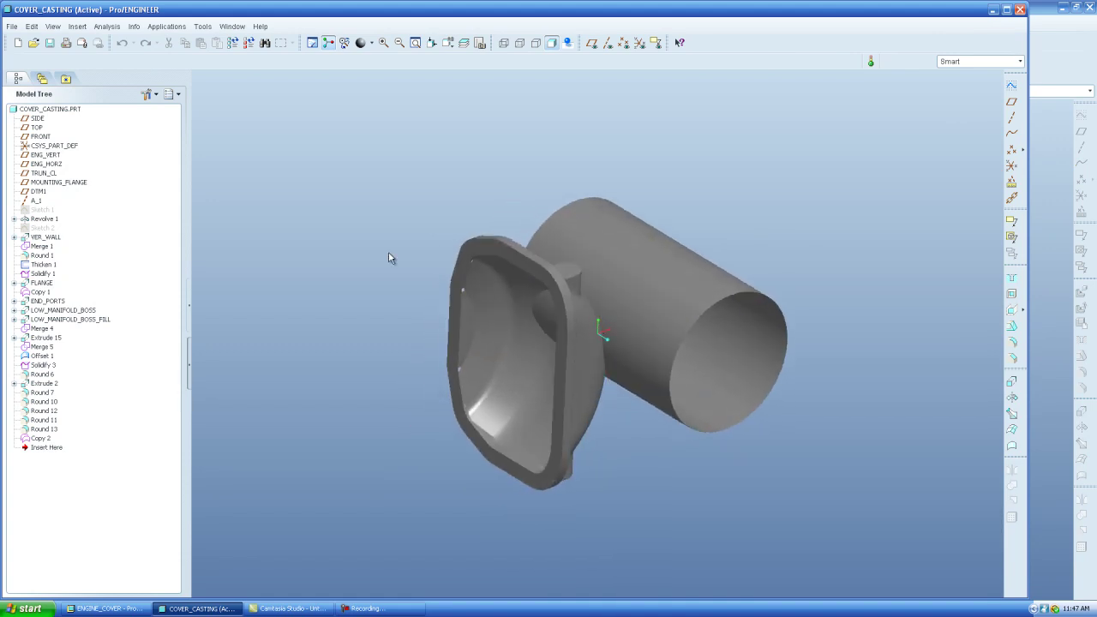
{"action": "middle_click_drag", "start_coordinate": [387, 255], "coordinate": [483, 284]}
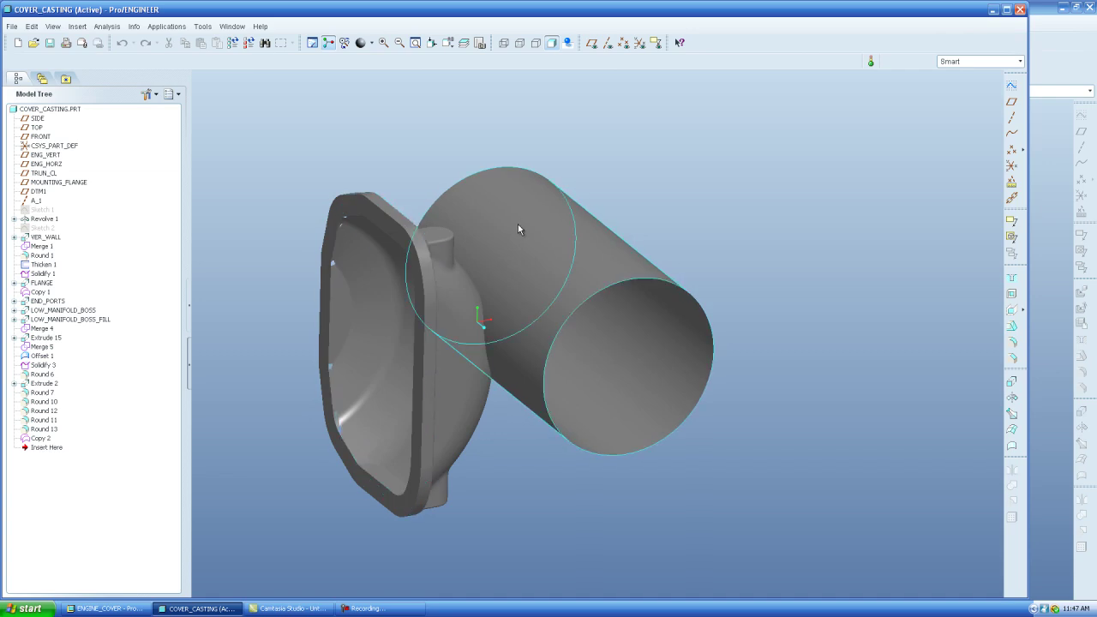
Offset the Copy 2 quilt outward by 25.4/2 + 19 (30.70) to create Offset 2
{"action": "left_click", "coordinate": [504, 199]}
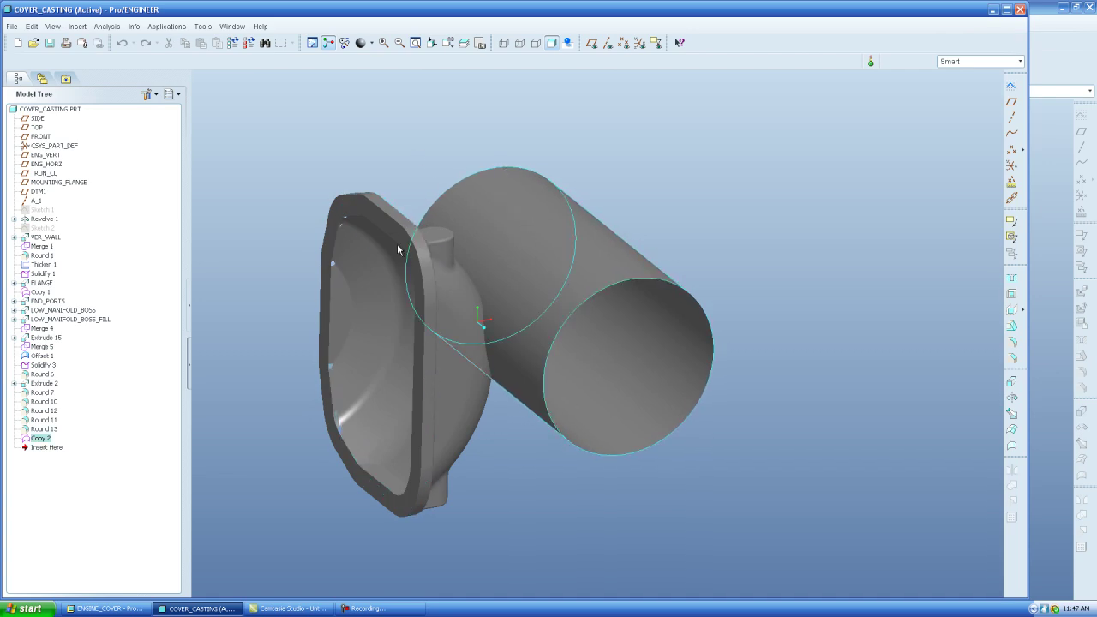
{"action": "left_click", "coordinate": [436, 195]}
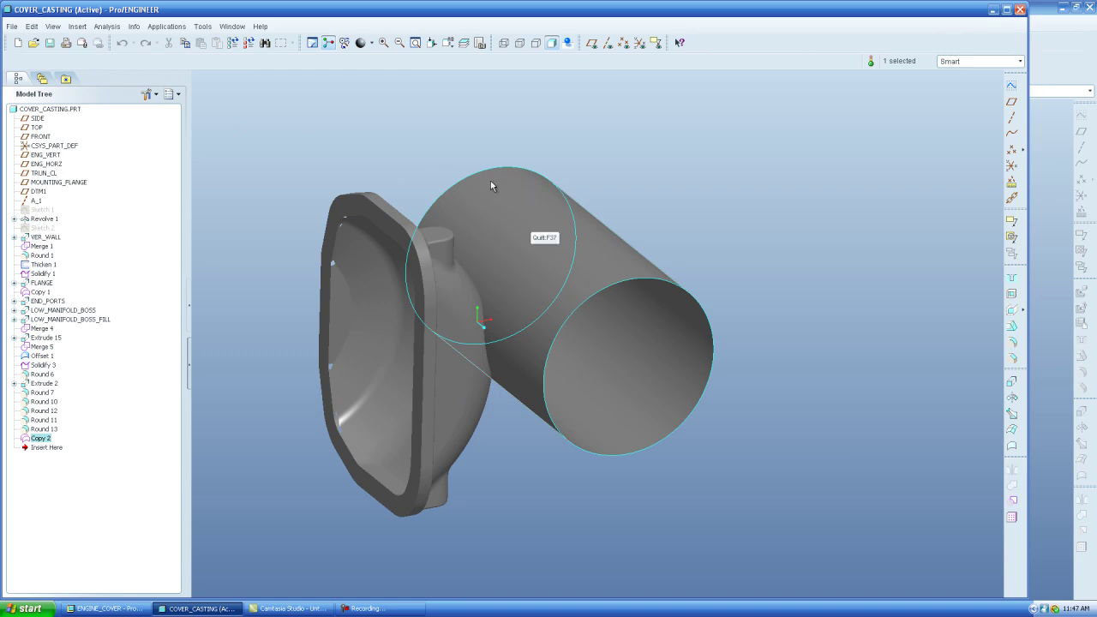
{"action": "left_click", "coordinate": [31, 26]}
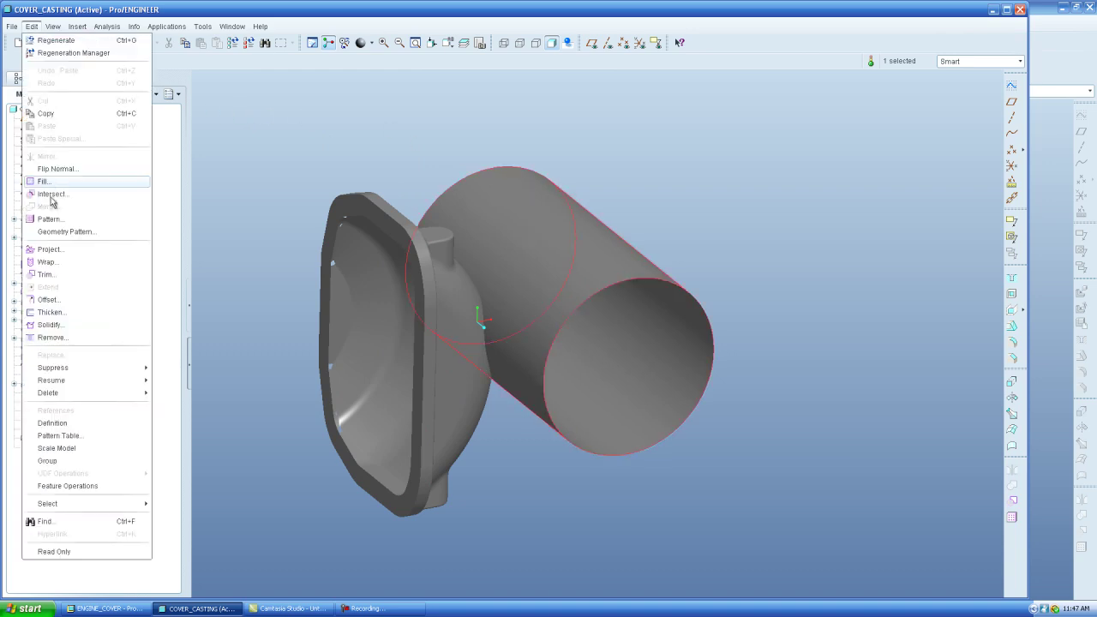
{"action": "left_click", "coordinate": [74, 302]}
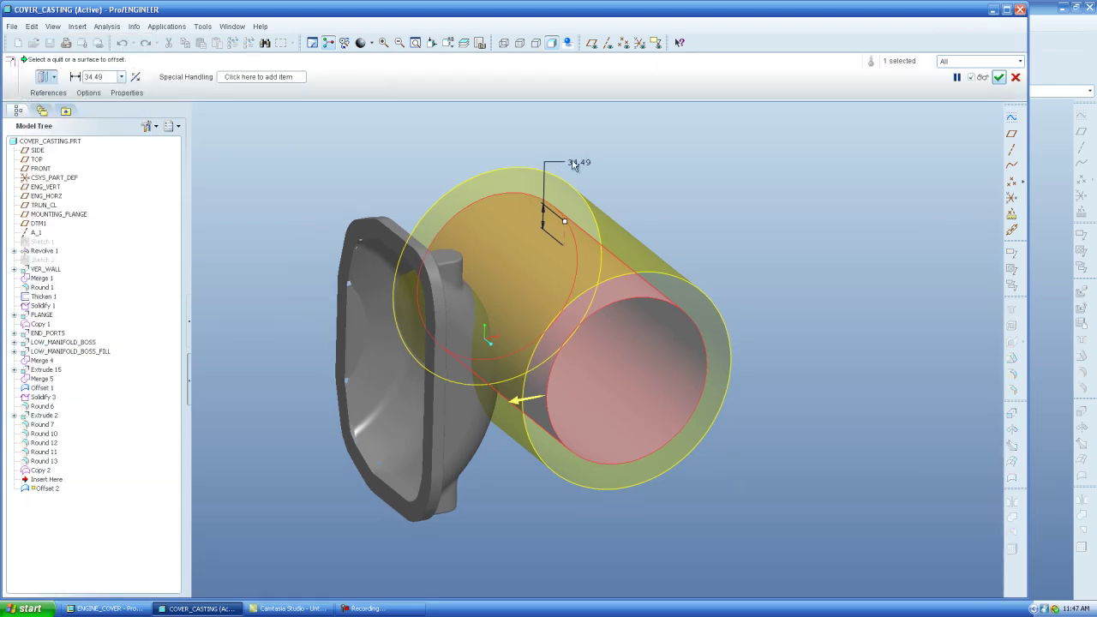
{"action": "type", "text": "25.4/2"}
{"action": "key", "text": "Return"}
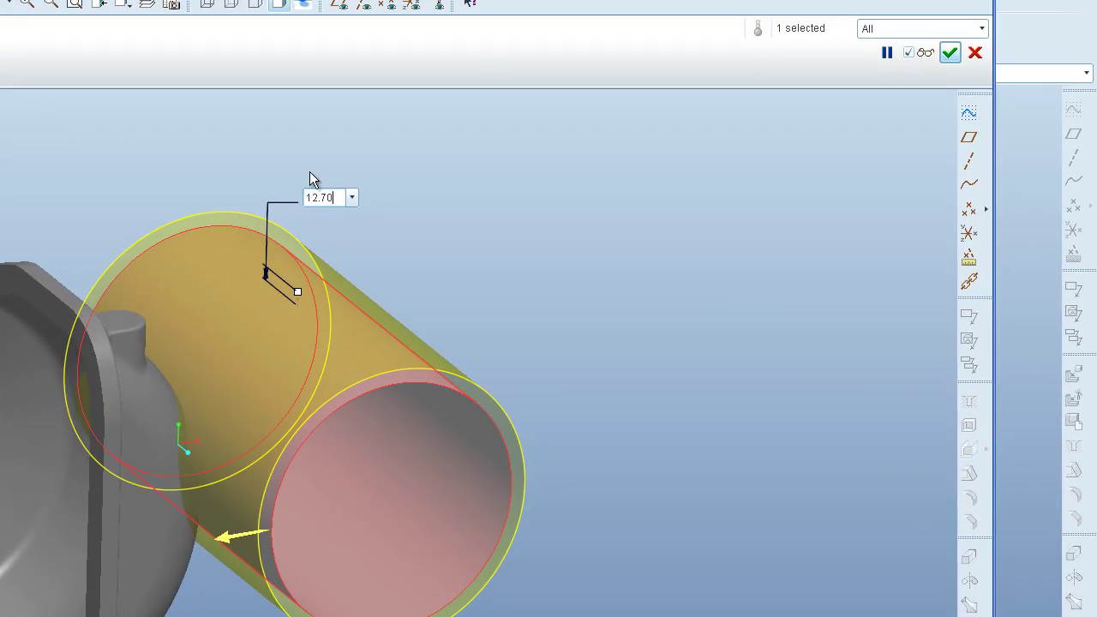
{"action": "type", "text": "+19"}
{"action": "key", "text": "Return"}
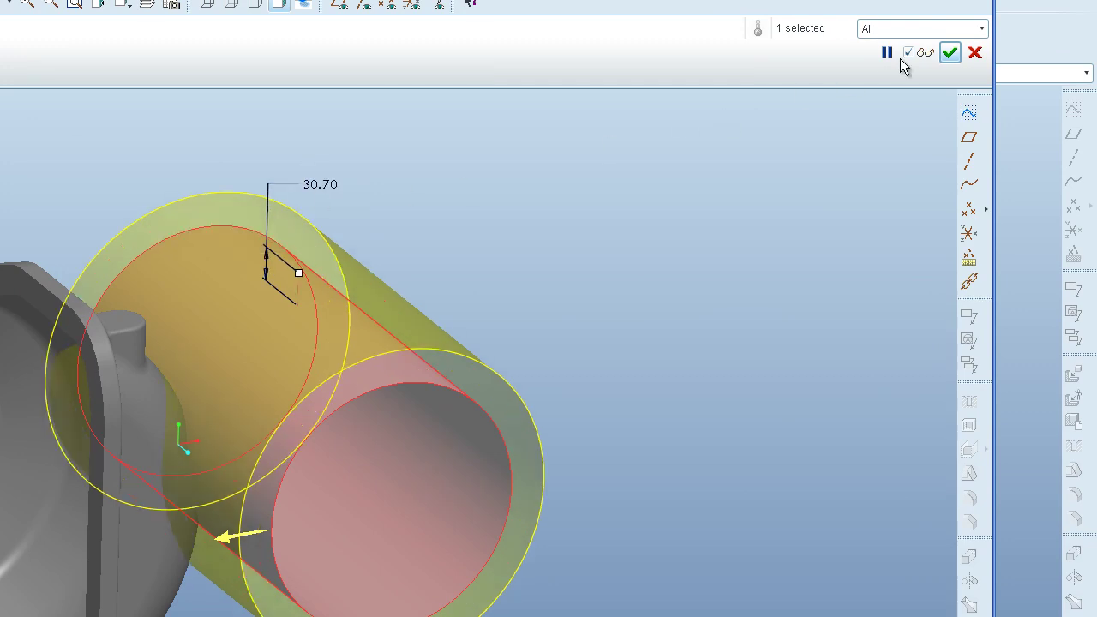
{"action": "left_click", "coordinate": [950, 53]}
{"action": "middle_click_drag", "start_coordinate": [408, 296], "coordinate": [359, 261]}
{"action": "mouse_move", "coordinate": [359, 261]}
{"action": "middle_mouse_down"}
{"action": "mouse_move", "coordinate": [445, 275]}
{"action": "mouse_move", "coordinate": [497, 252]}
{"action": "mouse_move", "coordinate": [344, 331]}
{"action": "mouse_move", "coordinate": [350, 245]}
{"action": "middle_mouse_up"}
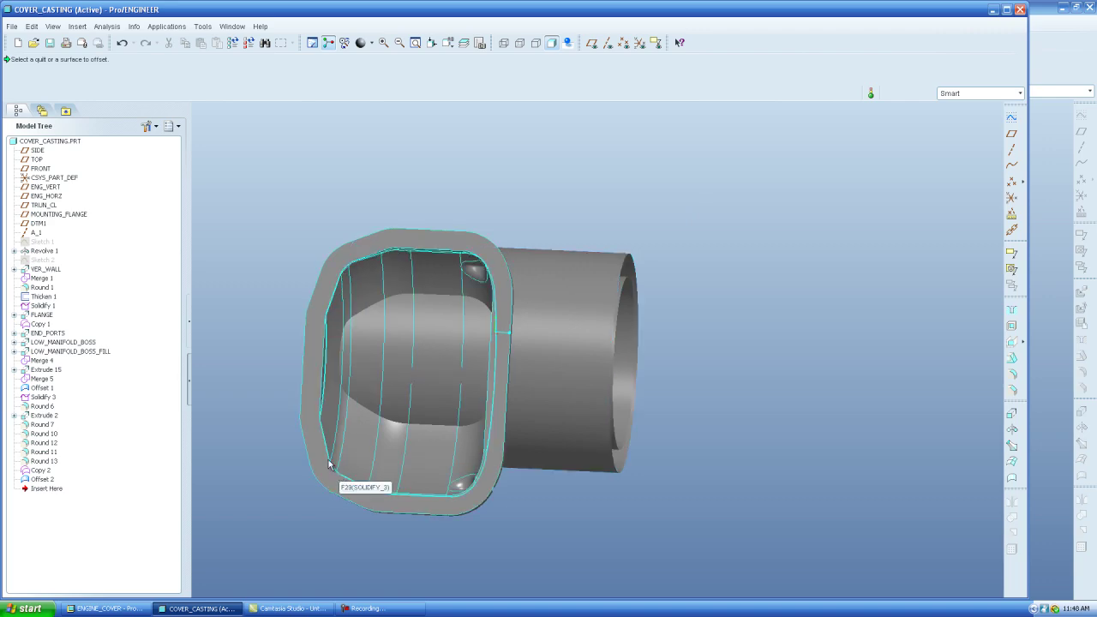
Select the cavity surface and the left and upper inner wall strips of the pocket
{"action": "scroll", "coordinate": [348, 319], "scroll_direction": "up", "scroll_amount": 5}
{"action": "scroll", "coordinate": [340, 423], "scroll_direction": "down", "scroll_amount": 5}
{"action": "middle_click_drag", "start_coordinate": [340, 423], "coordinate": [375, 317]}
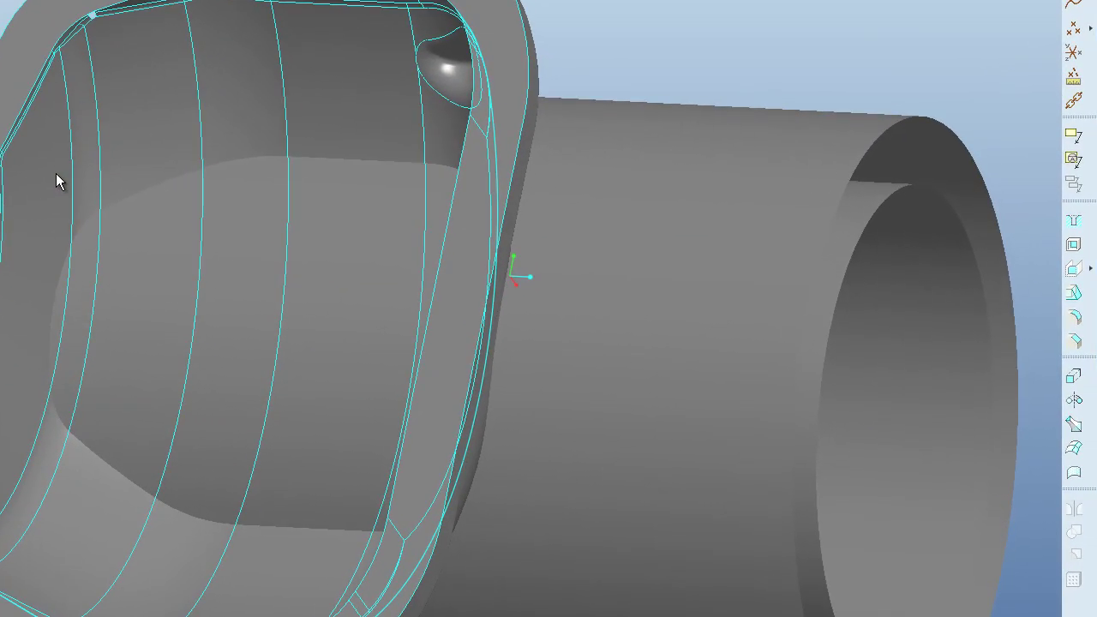
{"action": "left_click", "coordinate": [145, 207]}
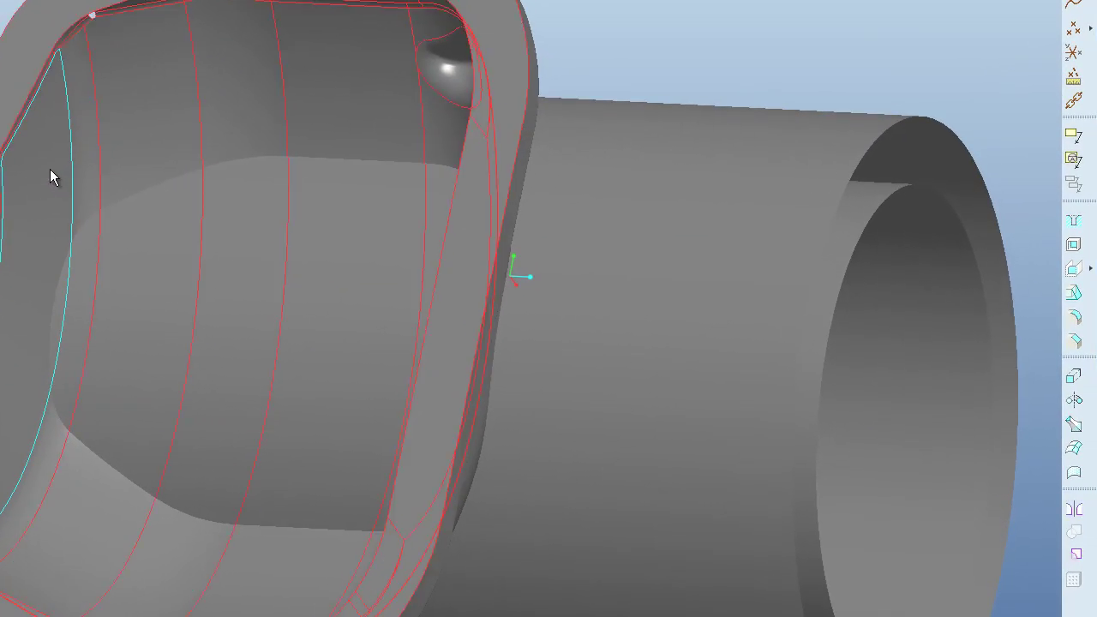
{"action": "left_click", "coordinate": [50, 171]}
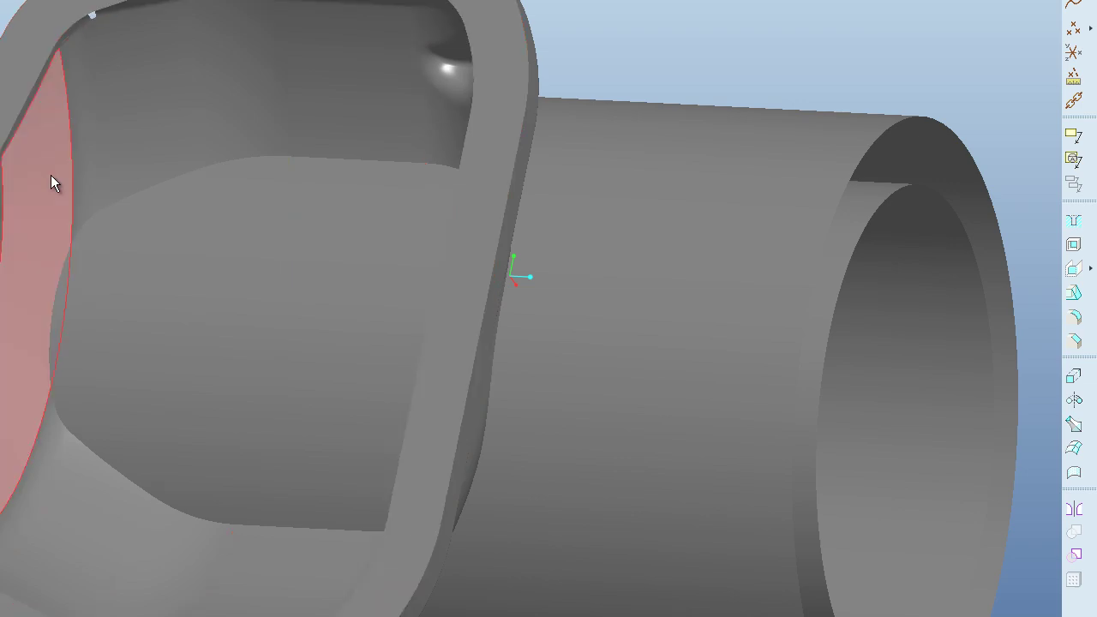
{"action": "left_click", "coordinate": [84, 107]}
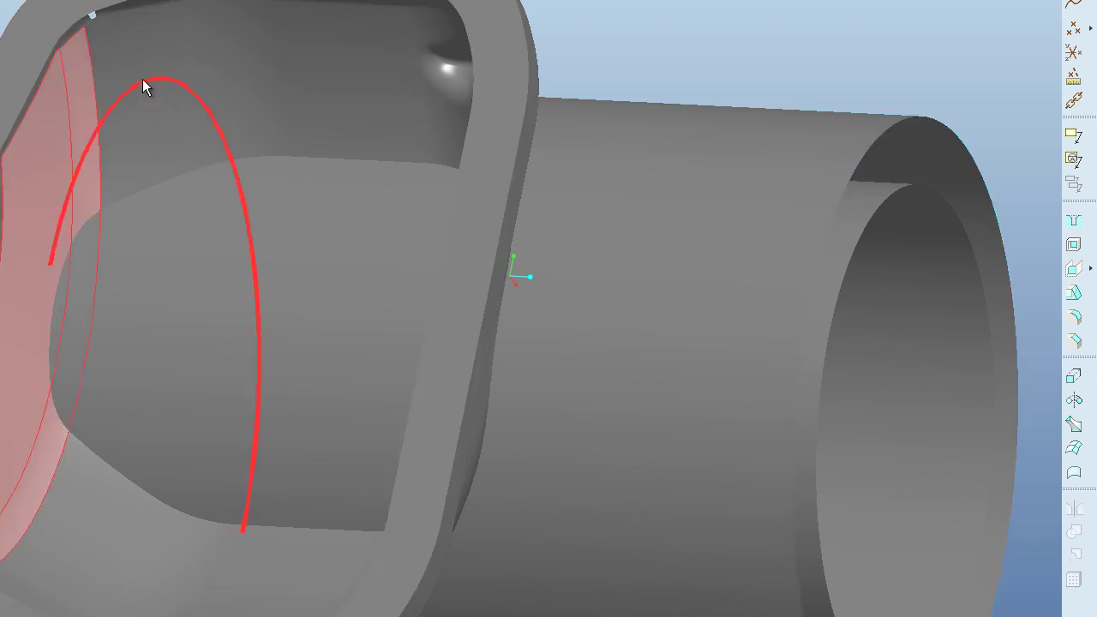
{"action": "left_click", "coordinate": [133, 58]}
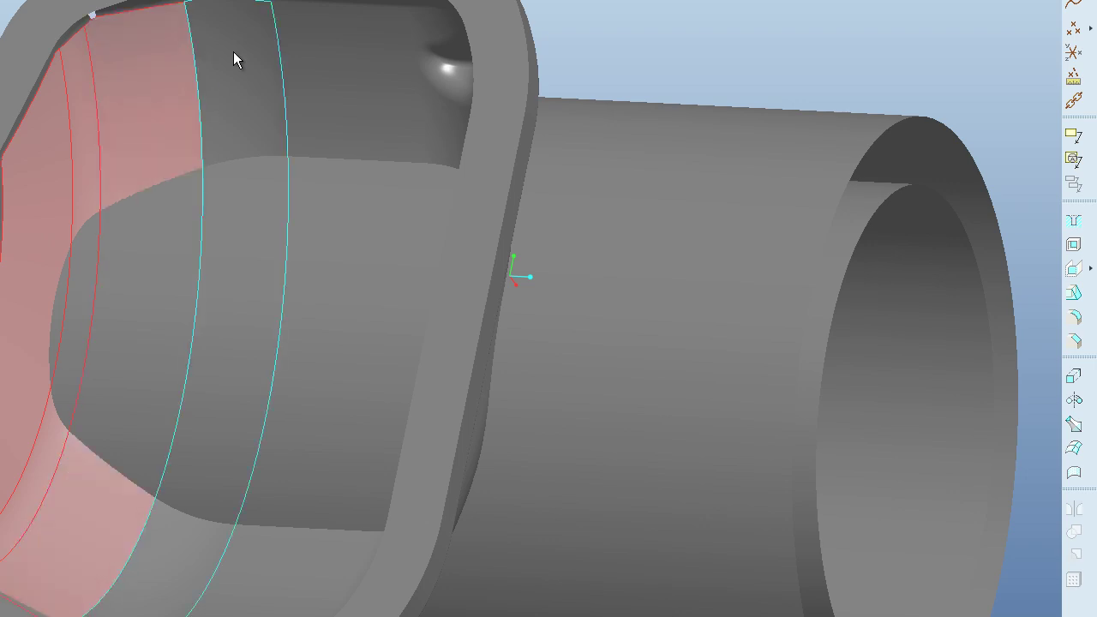
{"action": "left_click", "coordinate": [236, 53]}
{"action": "left_click", "coordinate": [334, 46]}
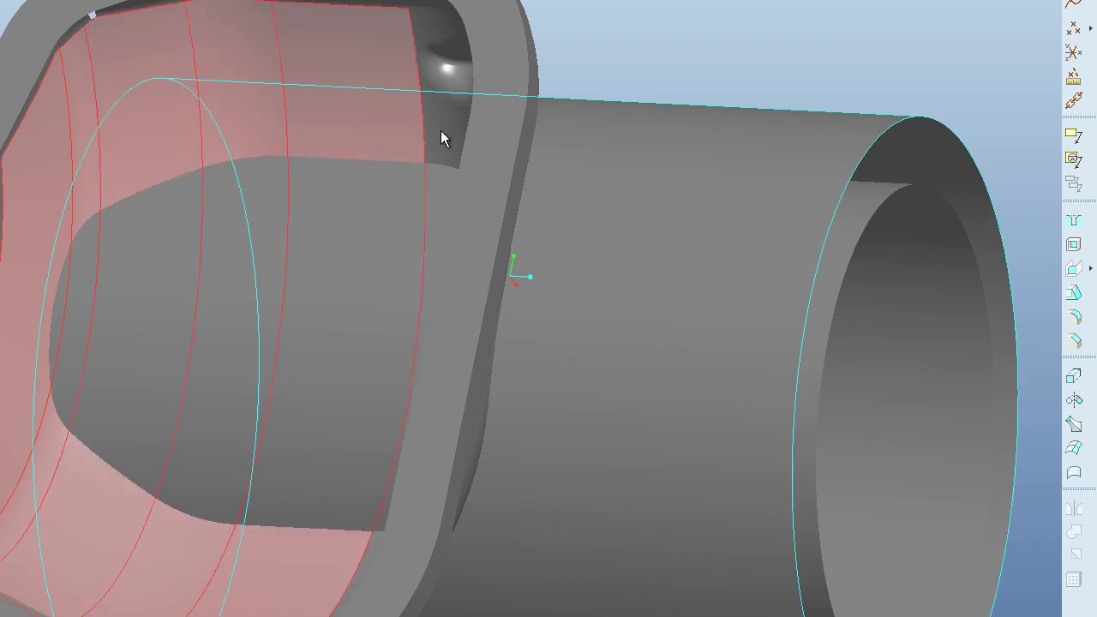
Add the pocket's right walls and paste the selection as the Copy 3 quilt
{"action": "middle_click_drag", "start_coordinate": [441, 130], "coordinate": [475, 183]}
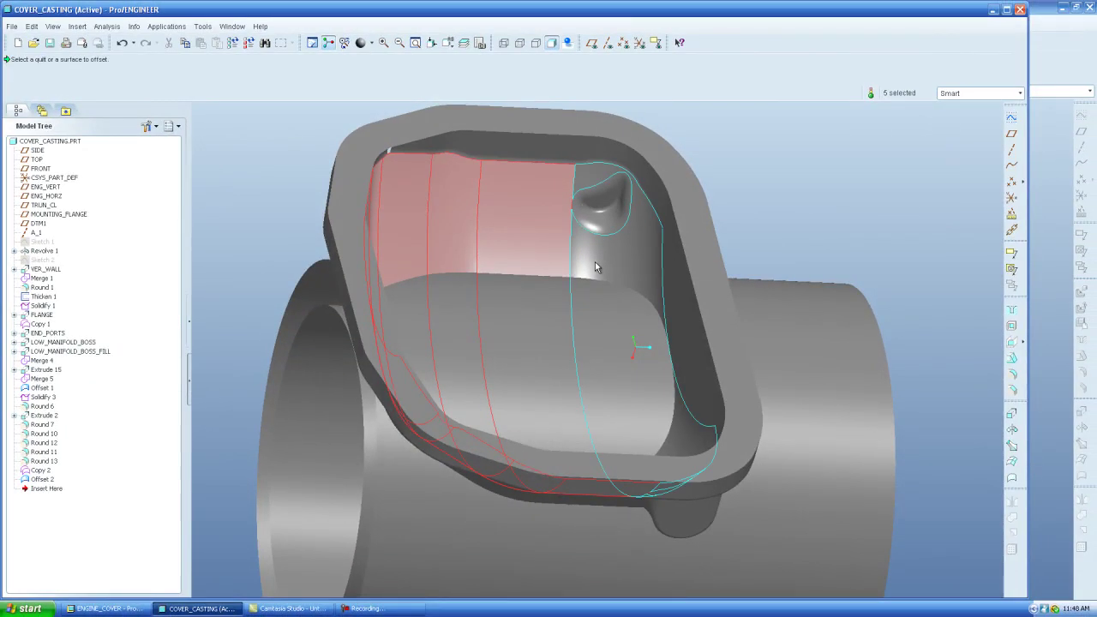
{"action": "left_click", "coordinate": [597, 267]}
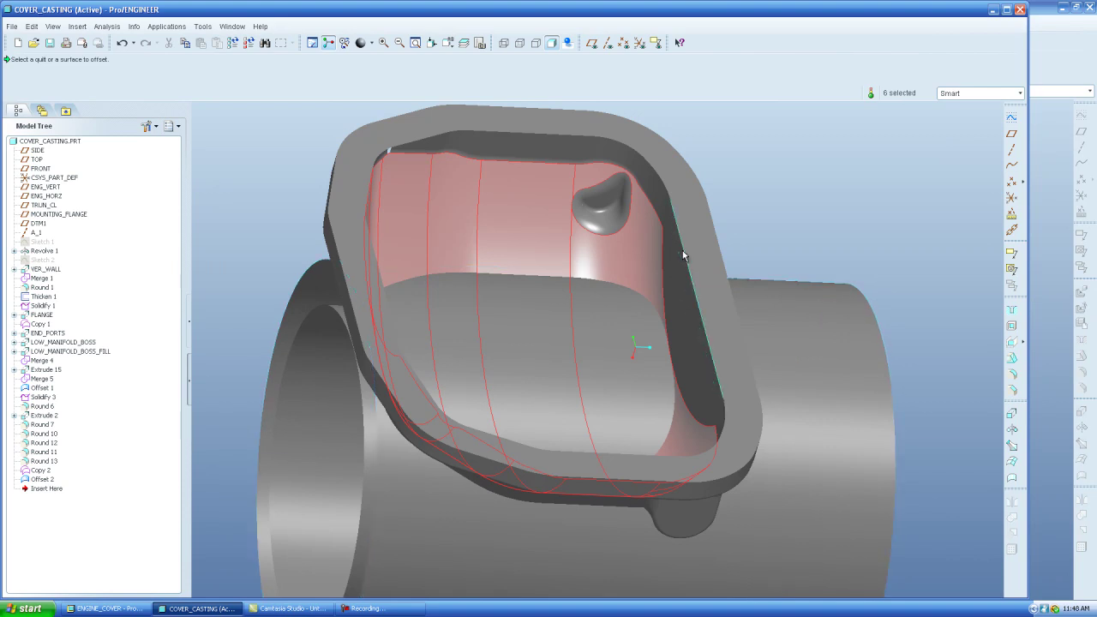
{"action": "middle_click_drag", "start_coordinate": [673, 260], "coordinate": [683, 260]}
{"action": "scroll", "coordinate": [676, 257], "scroll_direction": "up", "scroll_amount": 5}
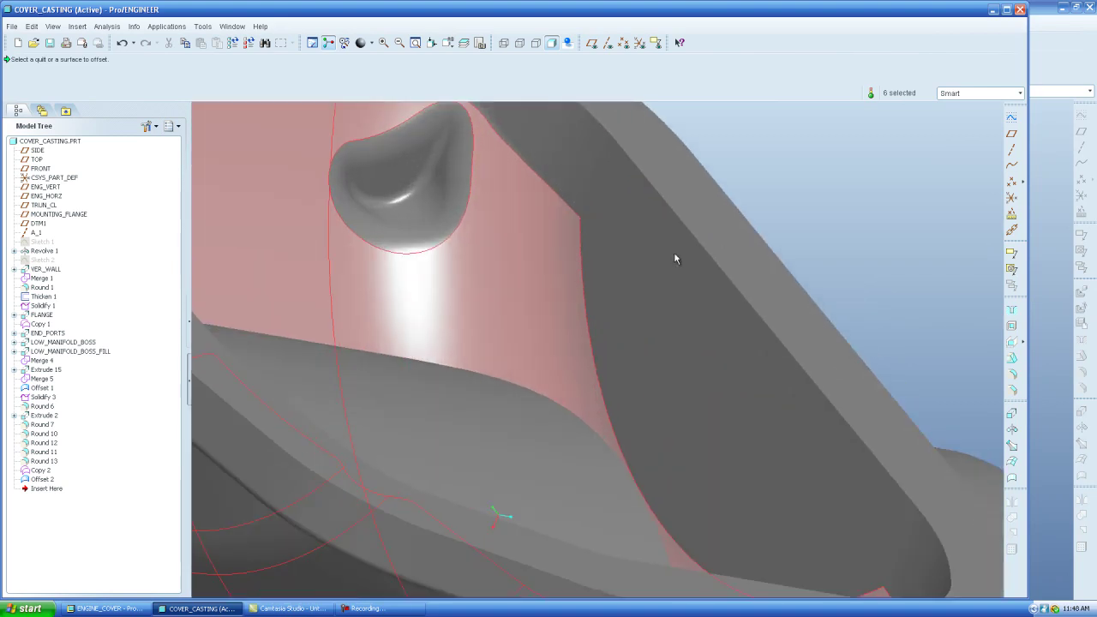
{"action": "left_click", "coordinate": [570, 289]}
{"action": "middle_click_drag", "start_coordinate": [570, 288], "coordinate": [556, 306]}
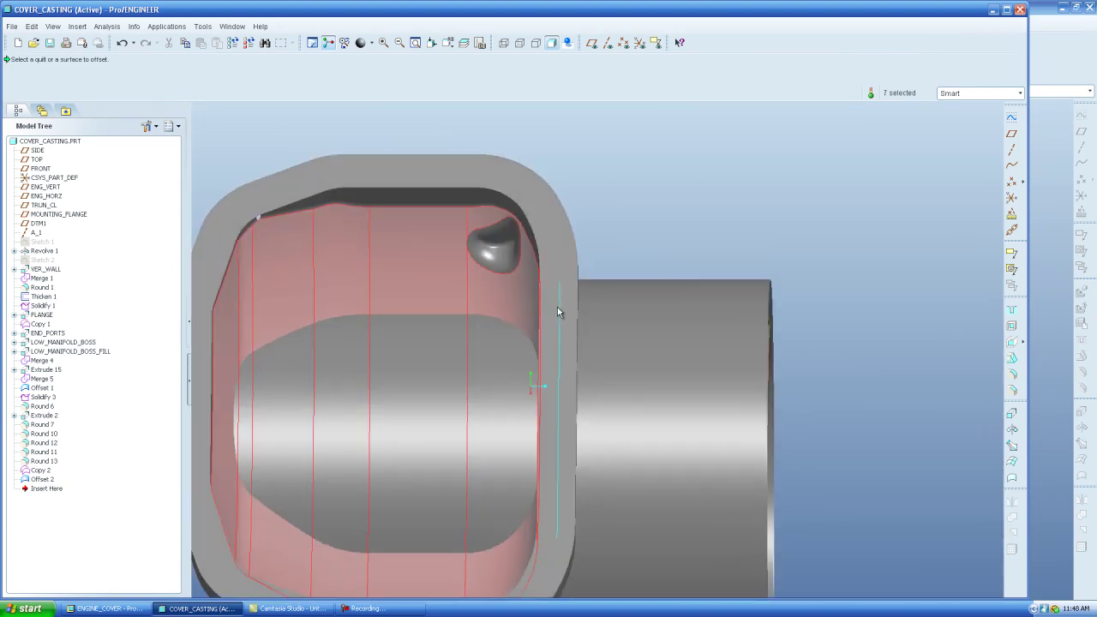
{"action": "key", "text": "ctrl+c"}
{"action": "key", "text": "ctrl+v"}
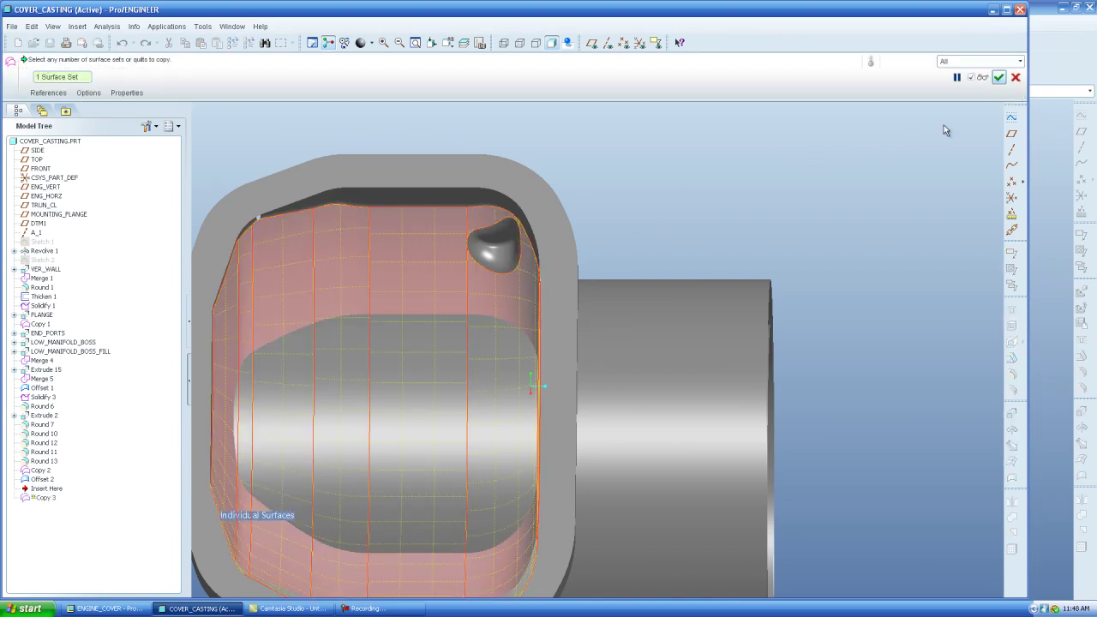
{"action": "left_click", "coordinate": [999, 77]}
{"action": "middle_click_drag", "start_coordinate": [619, 212], "coordinate": [643, 228]}
{"action": "left_click", "coordinate": [654, 185]}
{"action": "middle_click_drag", "start_coordinate": [654, 185], "coordinate": [475, 258]}
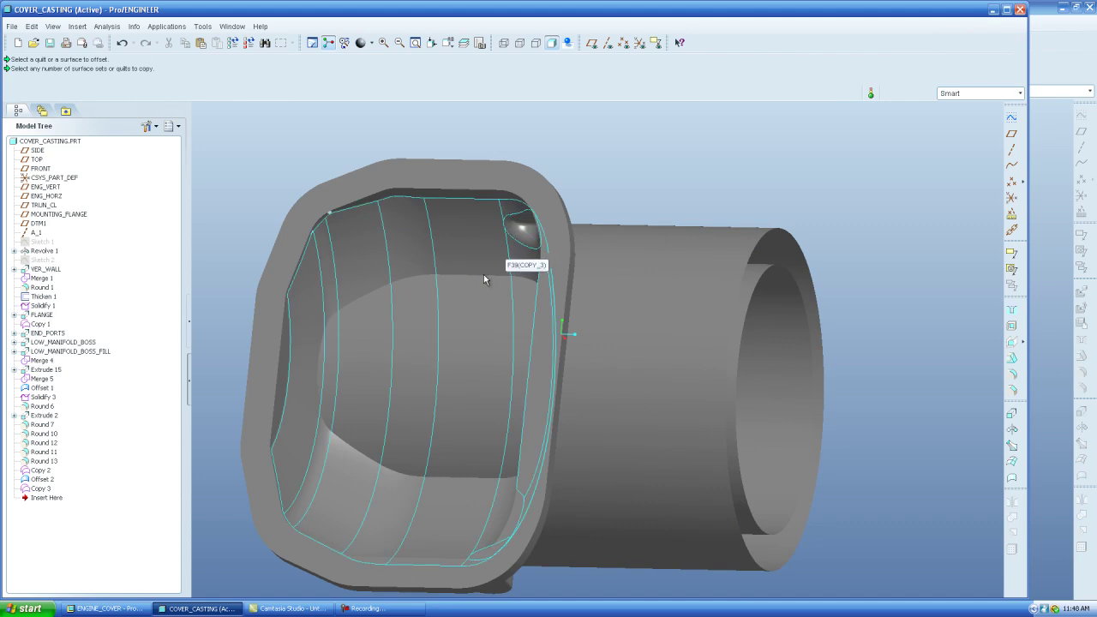
{"action": "mouse_move", "coordinate": [484, 274]}
{"action": "middle_mouse_down"}
{"action": "mouse_move", "coordinate": [453, 302]}
{"action": "mouse_move", "coordinate": [461, 348]}
{"action": "middle_mouse_up"}
{"action": "scroll", "coordinate": [461, 348], "scroll_direction": "up", "scroll_amount": 2}
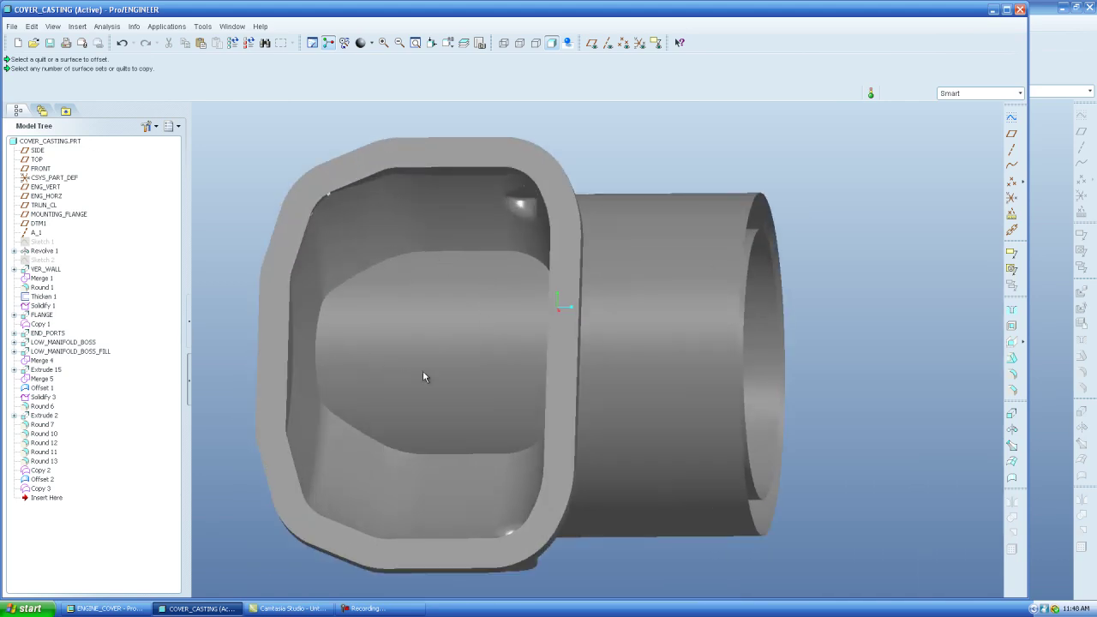
{"action": "left_click", "coordinate": [411, 225]}
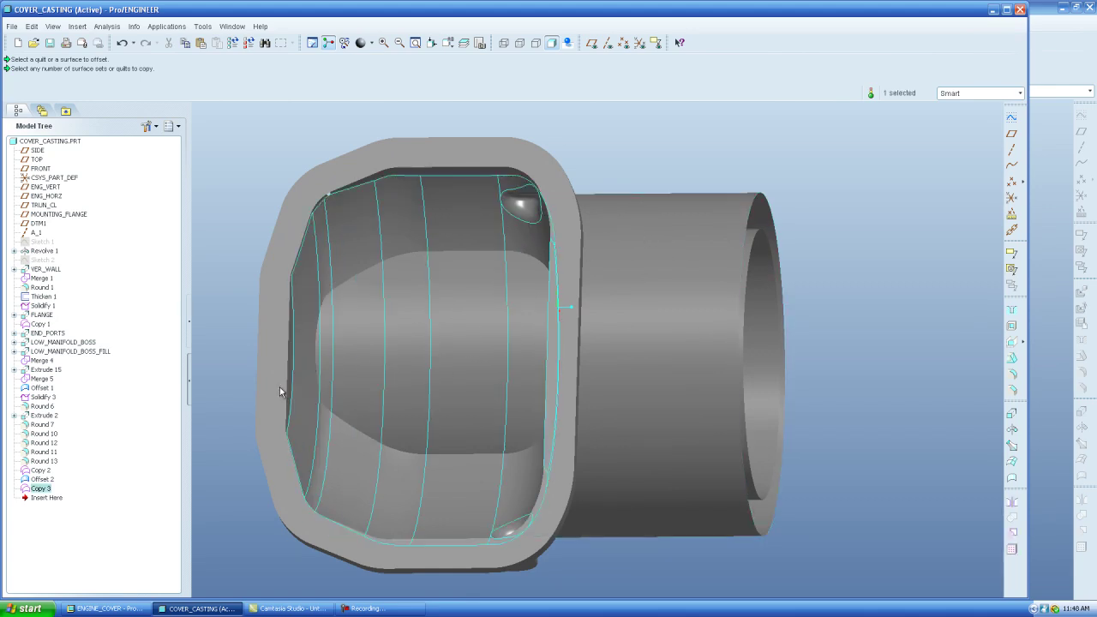
Merge the Offset 2 quilt with the Copy 3 cavity quilt after checking the preview
{"action": "left_click", "coordinate": [41, 479], "text": "ctrl"}
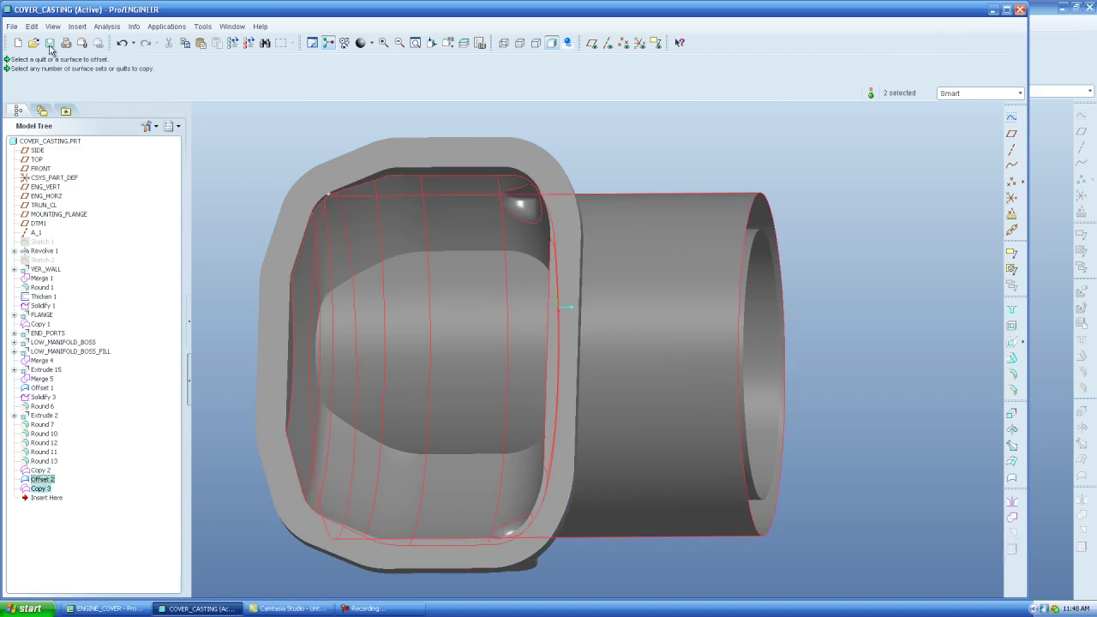
{"action": "left_click", "coordinate": [32, 27]}
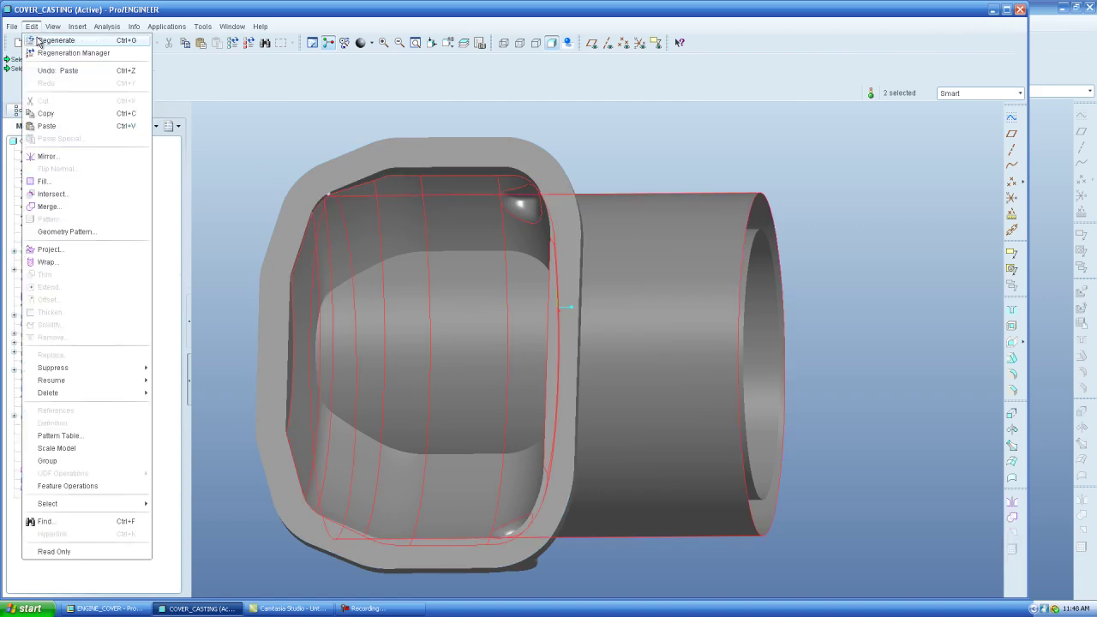
{"action": "left_click", "coordinate": [48, 207]}
{"action": "middle_click_drag", "start_coordinate": [480, 205], "coordinate": [525, 254]}
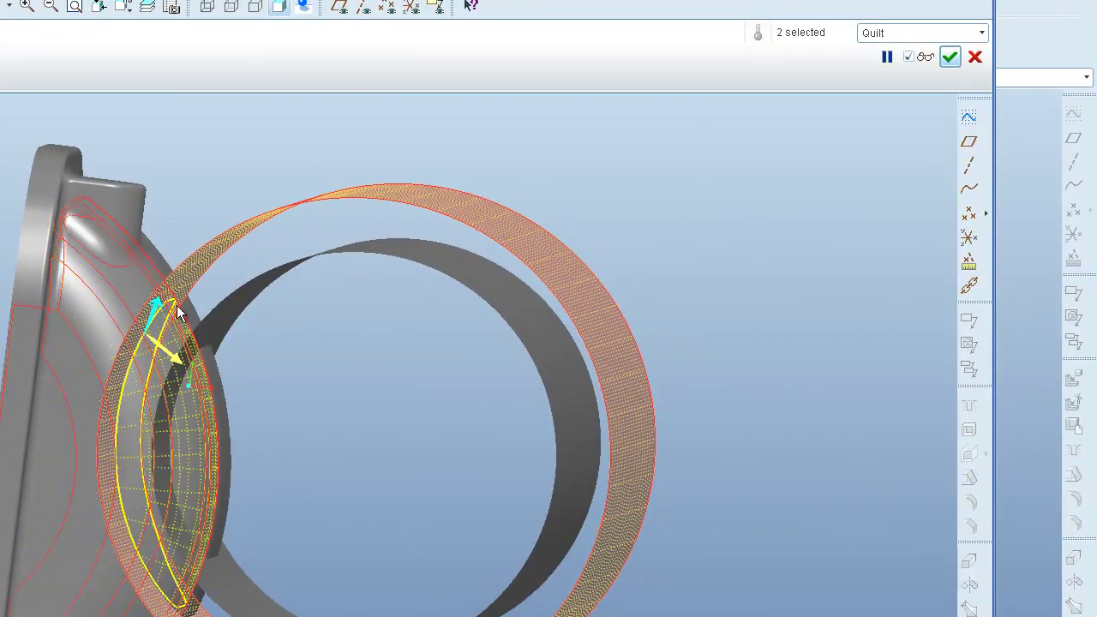
{"action": "middle_click_drag", "start_coordinate": [147, 306], "coordinate": [286, 352]}
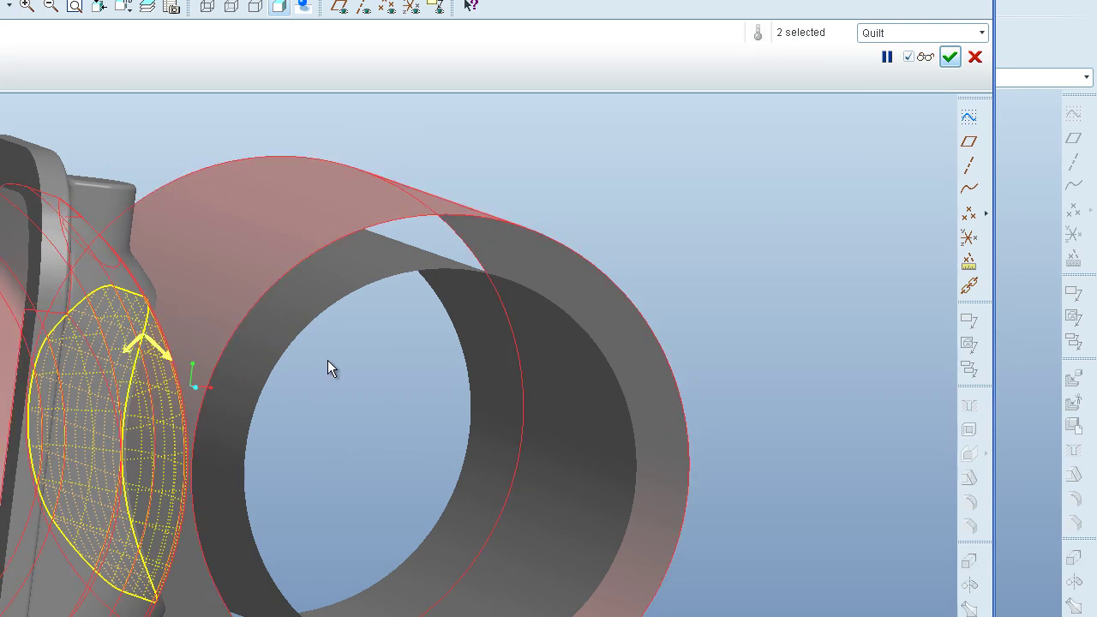
{"action": "mouse_move", "coordinate": [327, 360]}
{"action": "middle_mouse_down"}
{"action": "mouse_move", "coordinate": [291, 355]}
{"action": "mouse_move", "coordinate": [308, 352]}
{"action": "middle_mouse_up"}
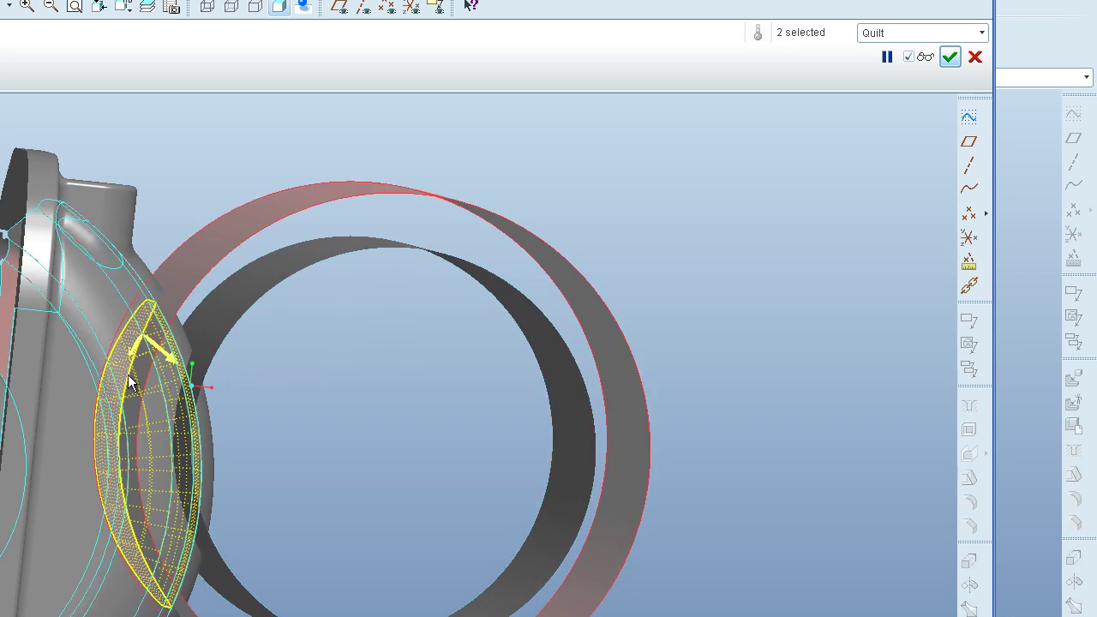
{"action": "left_click", "coordinate": [951, 57]}
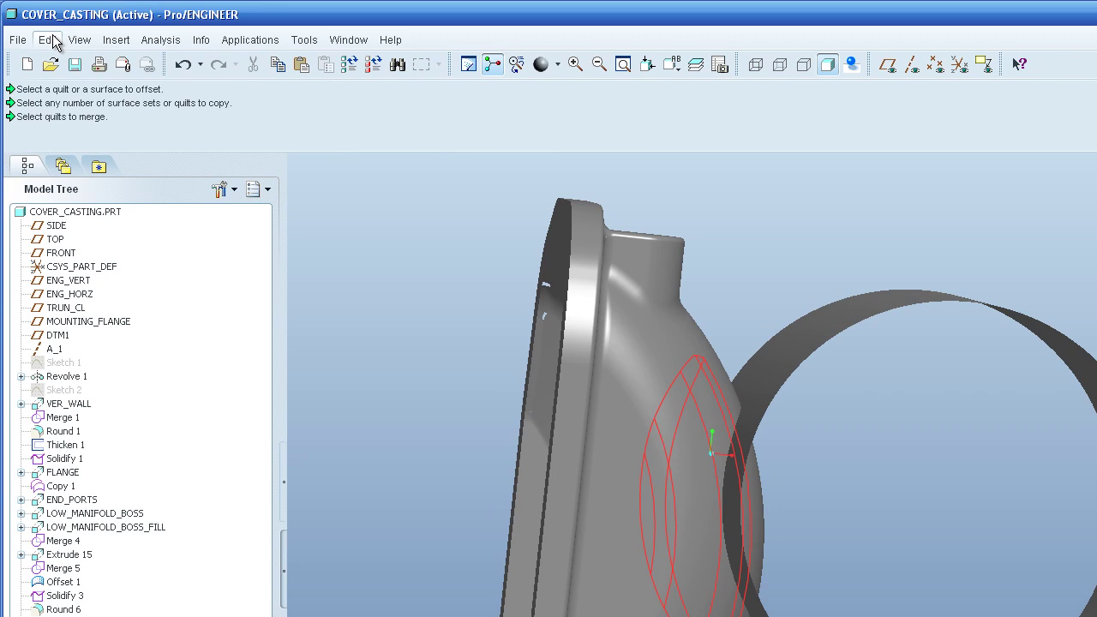
Solidify the merged quilt as a material cut, forming the tank clearance dent
{"action": "left_click", "coordinate": [48, 39]}
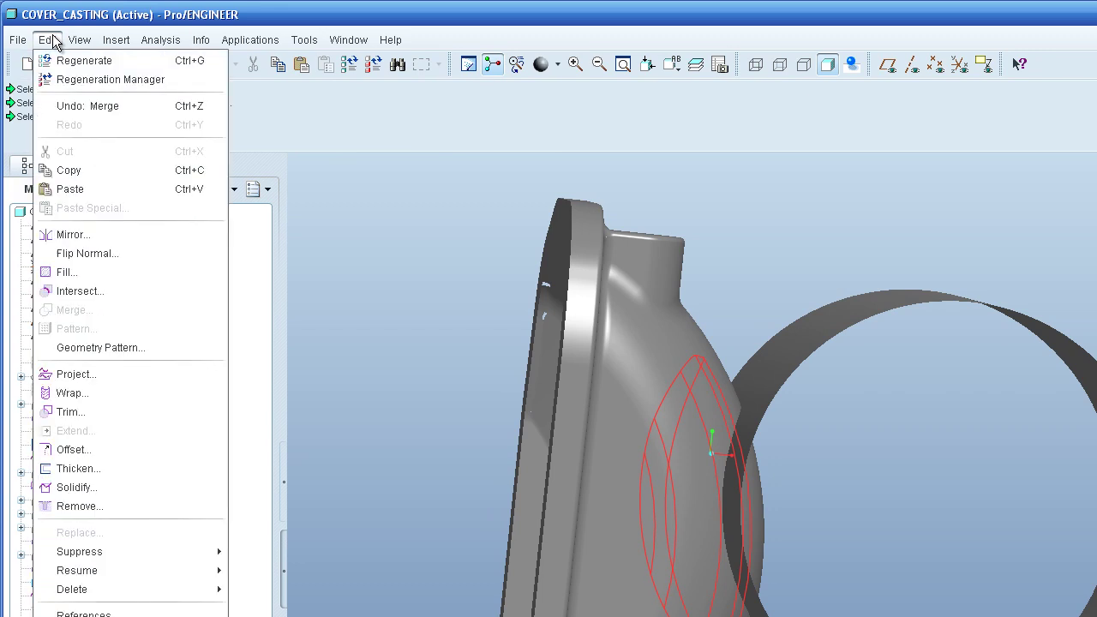
{"action": "left_click", "coordinate": [97, 485]}
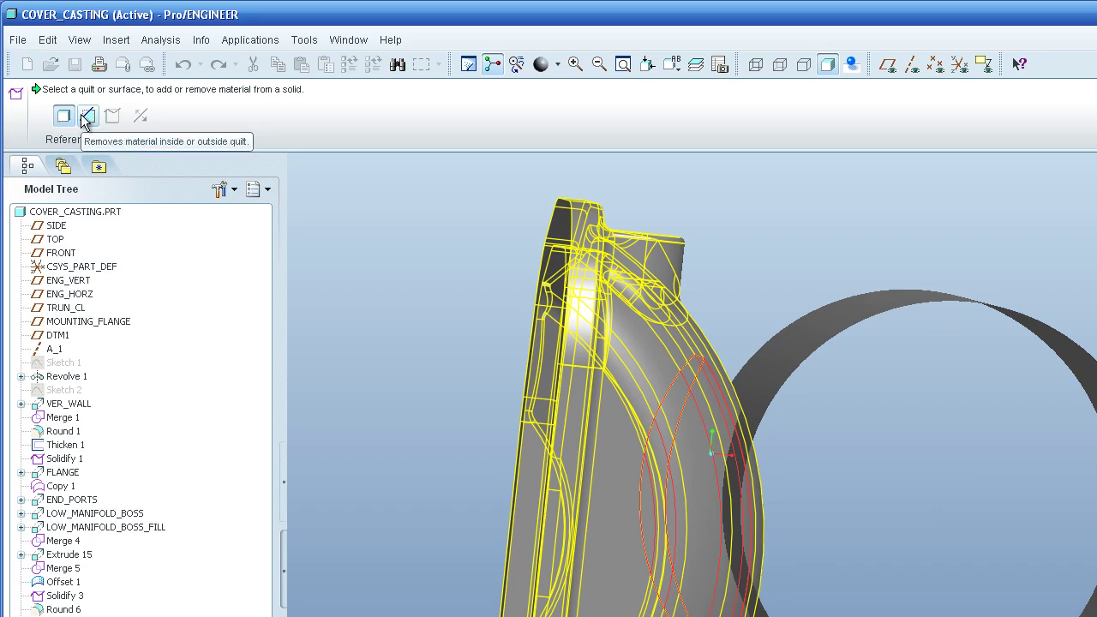
{"action": "left_click", "coordinate": [629, 421]}
{"action": "middle_click_drag", "start_coordinate": [629, 421], "coordinate": [863, 424]}
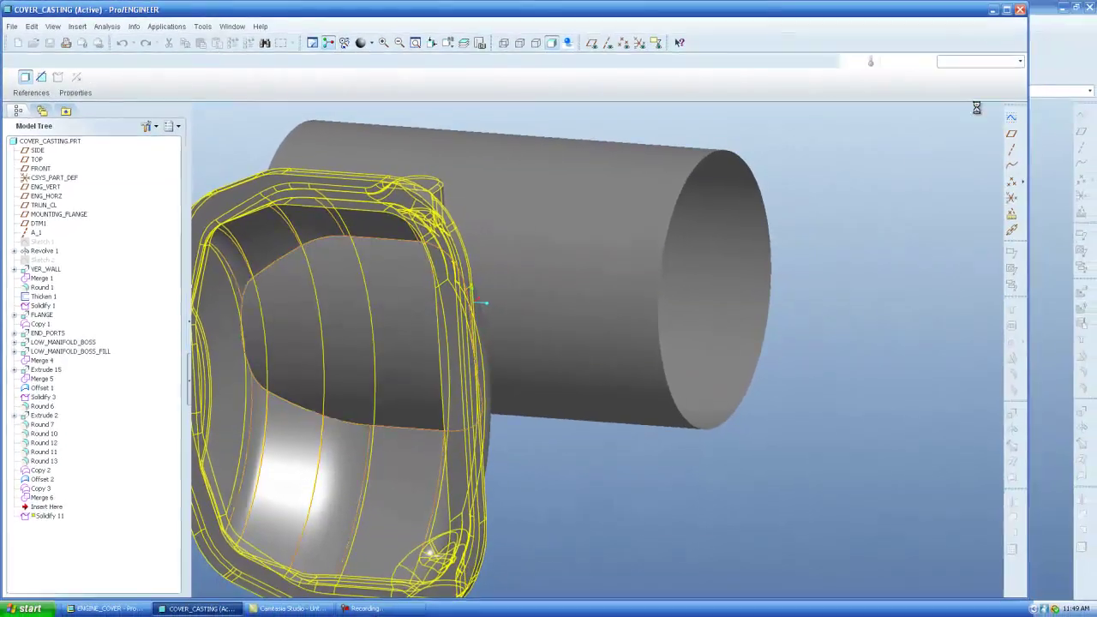
{"action": "middle_click", "coordinate": [1096, 382]}
{"action": "middle_click_drag", "start_coordinate": [844, 254], "coordinate": [492, 307]}
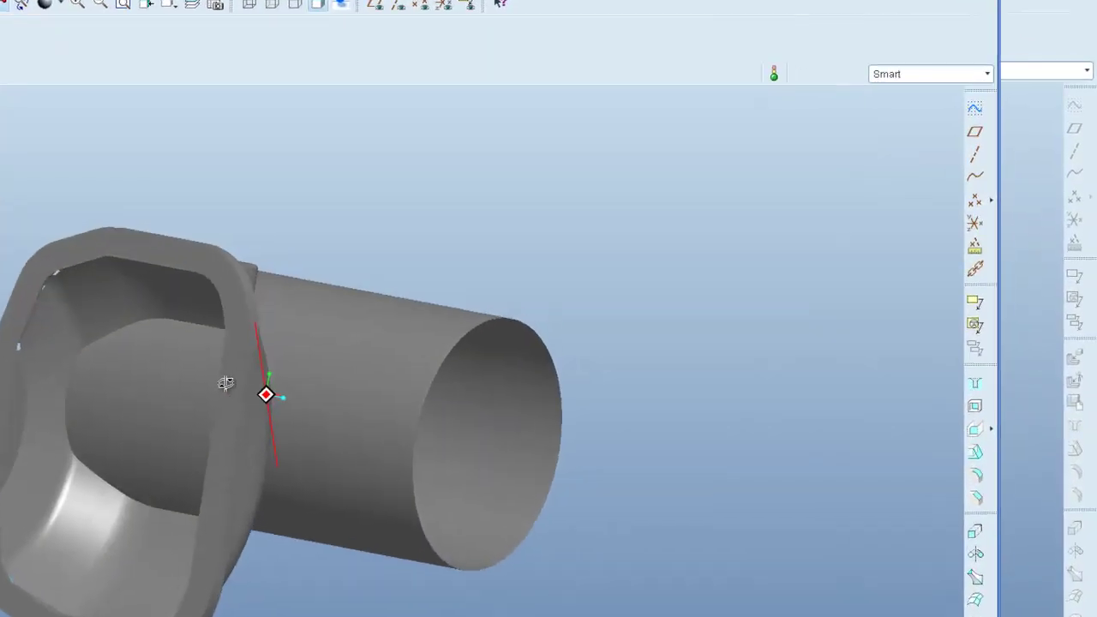
{"action": "middle_click_drag", "start_coordinate": [225, 383], "coordinate": [188, 412]}
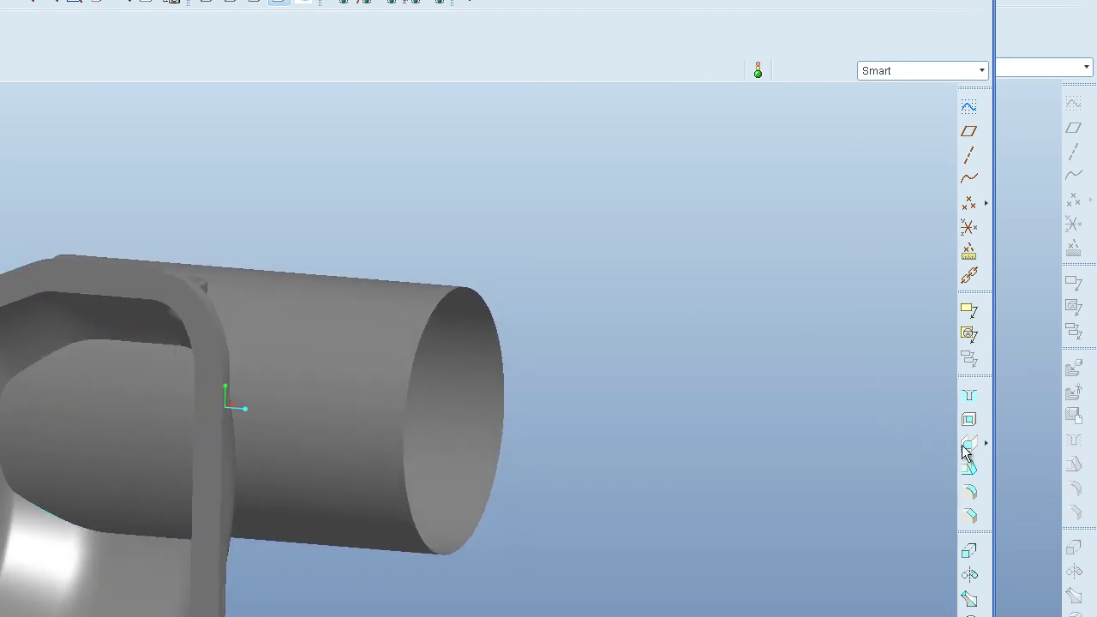
Round the pocket rim edge loop with a 20 radius
{"action": "left_click", "coordinate": [148, 343]}
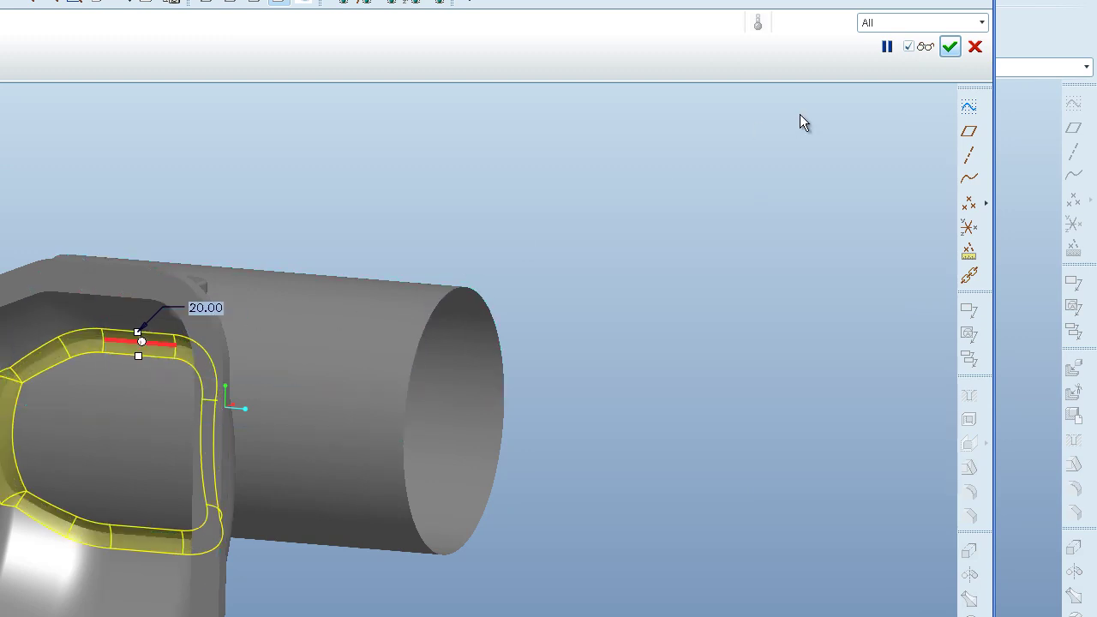
{"action": "left_click", "coordinate": [950, 48]}
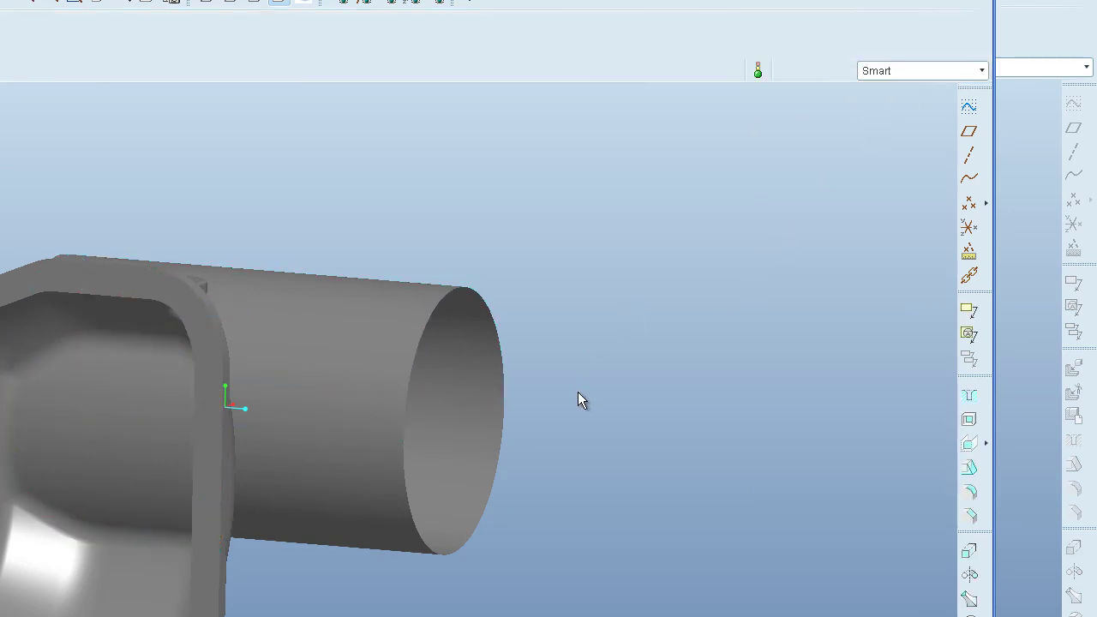
{"action": "middle_click_drag", "start_coordinate": [531, 414], "coordinate": [324, 410]}
Offset the tank cylinder ring surface outward by 12.5 to form a larger ring
{"action": "middle_click_drag", "start_coordinate": [815, 469], "coordinate": [762, 448]}
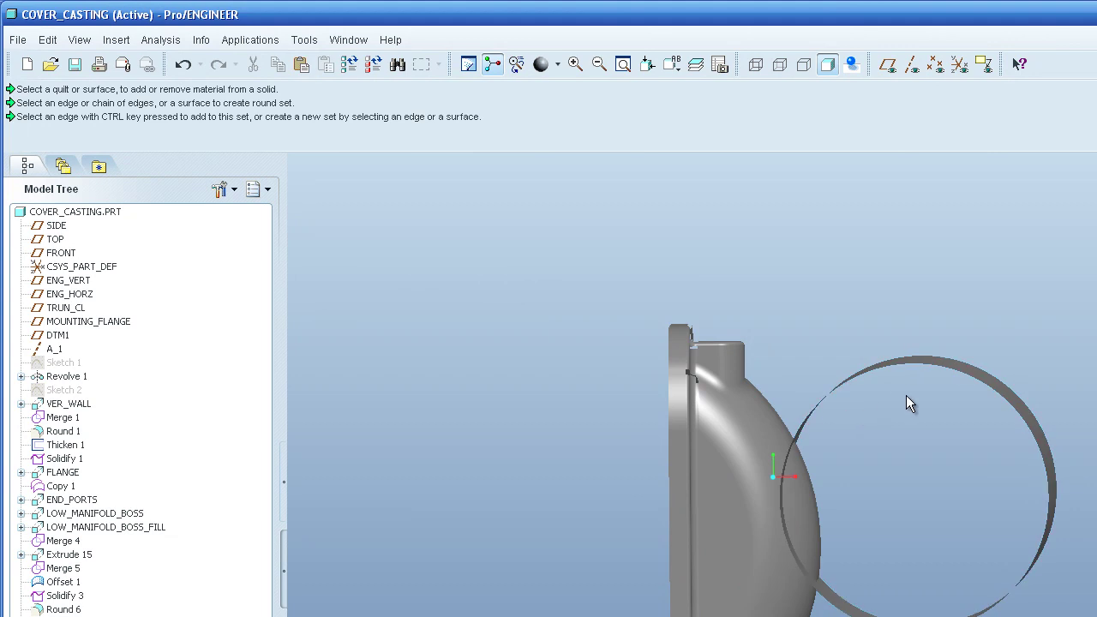
{"action": "left_click", "coordinate": [872, 362]}
{"action": "left_click", "coordinate": [49, 41]}
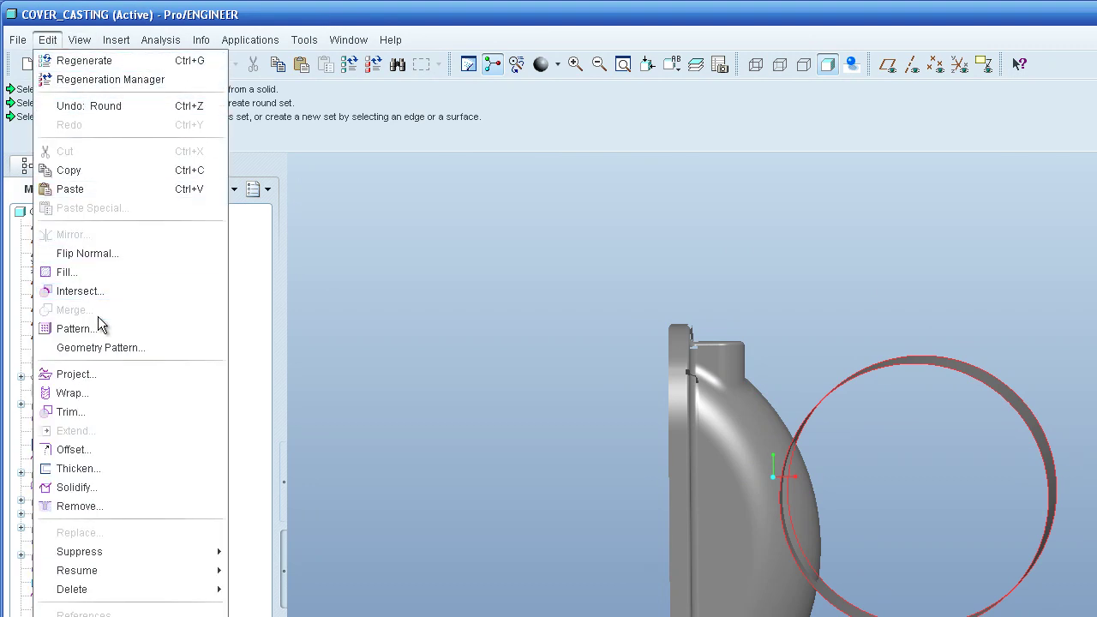
{"action": "left_click", "coordinate": [96, 450]}
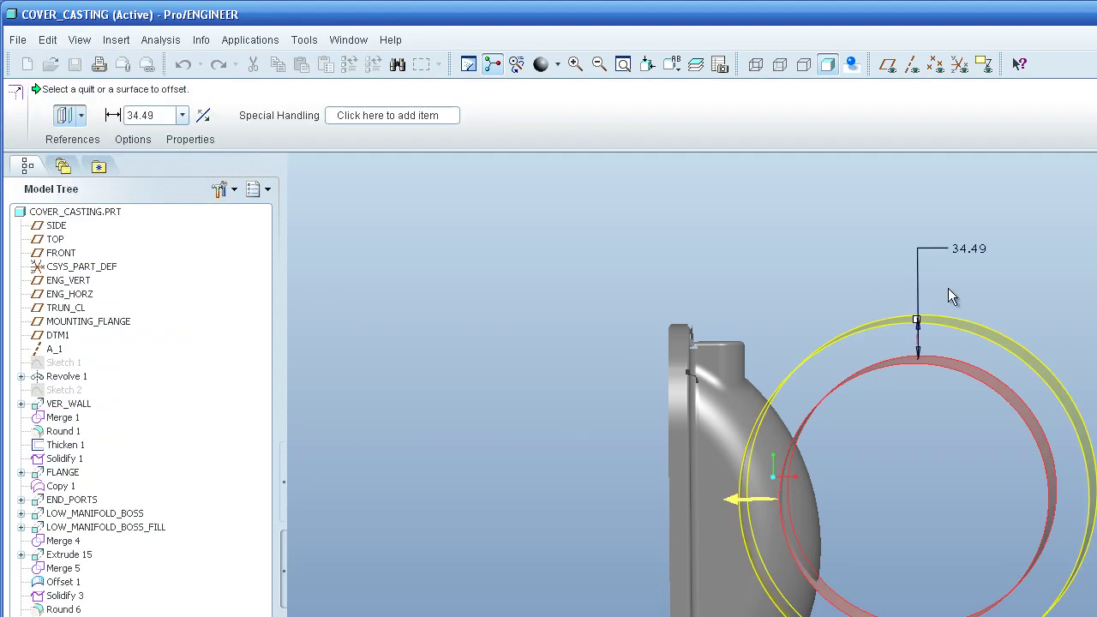
{"action": "double_click", "coordinate": [971, 248]}
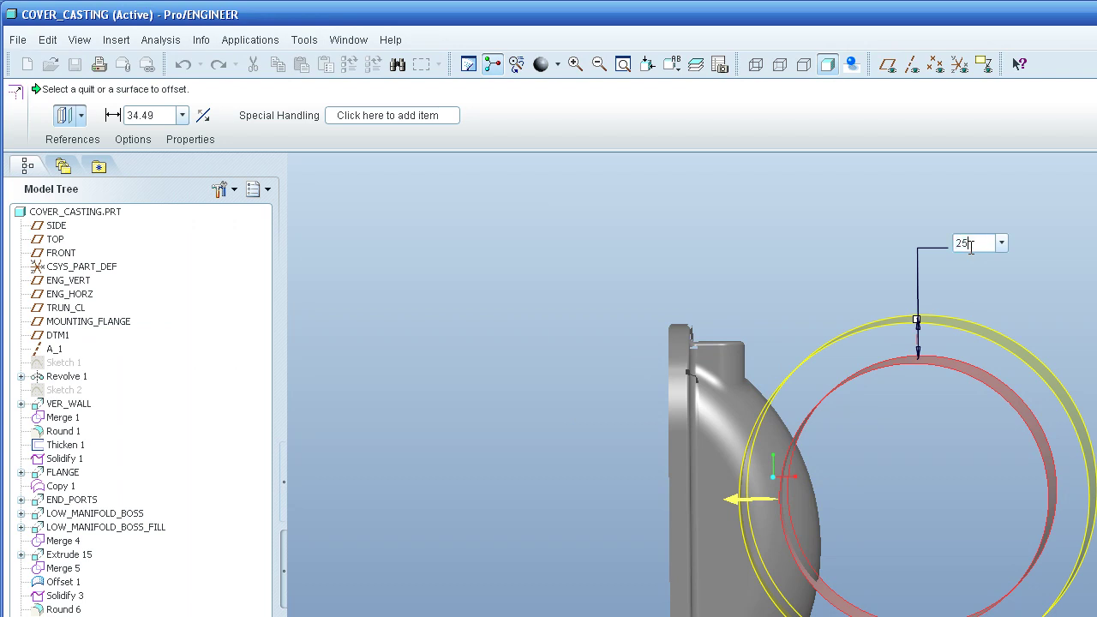
{"action": "type", "text": "12.5"}
{"action": "key", "text": "Return"}
{"action": "left_click", "coordinate": [950, 30]}
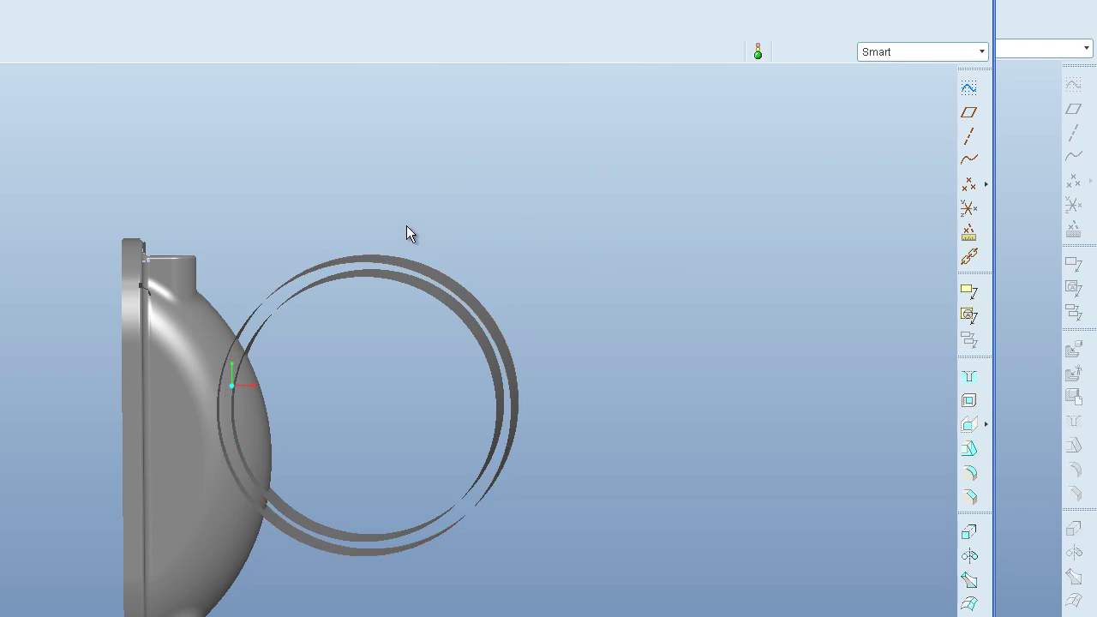
Select the hood surfaces facing the tank: the pocket wall and neighbouring strips
{"action": "middle_click_drag", "start_coordinate": [281, 216], "coordinate": [176, 120]}
{"action": "middle_click_drag", "start_coordinate": [428, 526], "coordinate": [434, 490]}
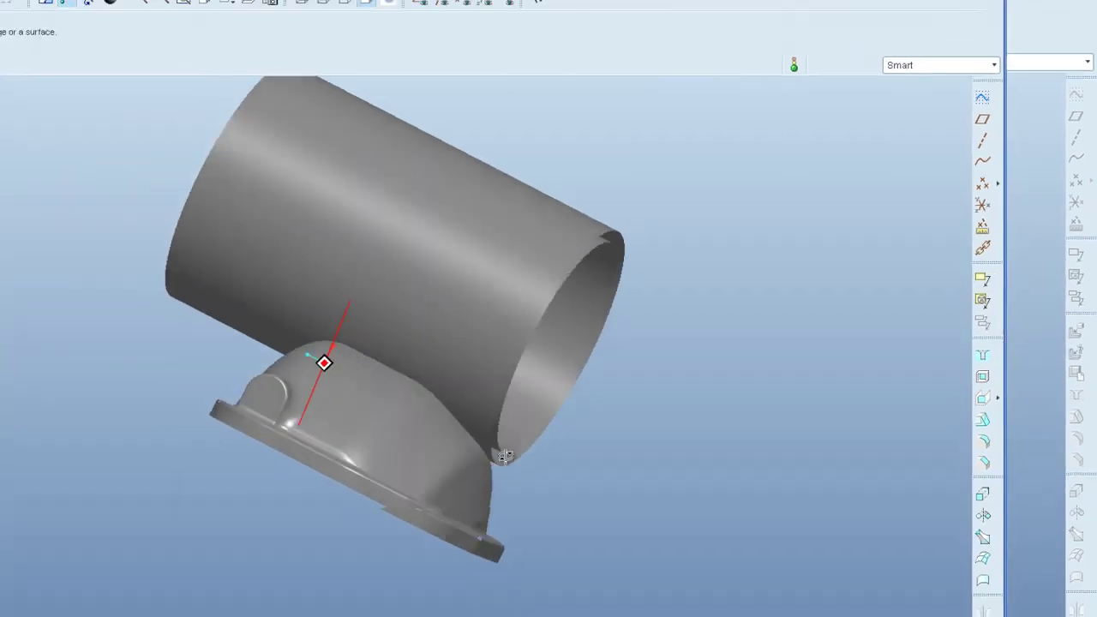
{"action": "middle_click_drag", "start_coordinate": [504, 455], "coordinate": [270, 352]}
{"action": "scroll", "coordinate": [270, 352], "scroll_direction": "down", "scroll_amount": 3}
{"action": "middle_click_drag", "start_coordinate": [476, 314], "coordinate": [495, 343]}
{"action": "left_click", "coordinate": [484, 330]}
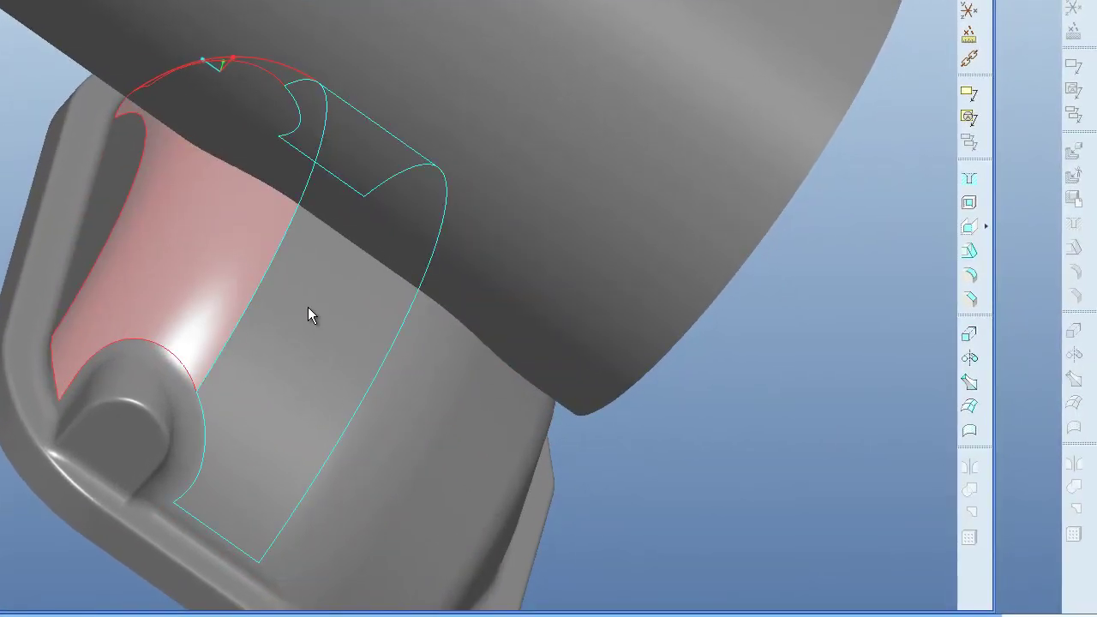
{"action": "left_click", "coordinate": [307, 307], "text": "ctrl"}
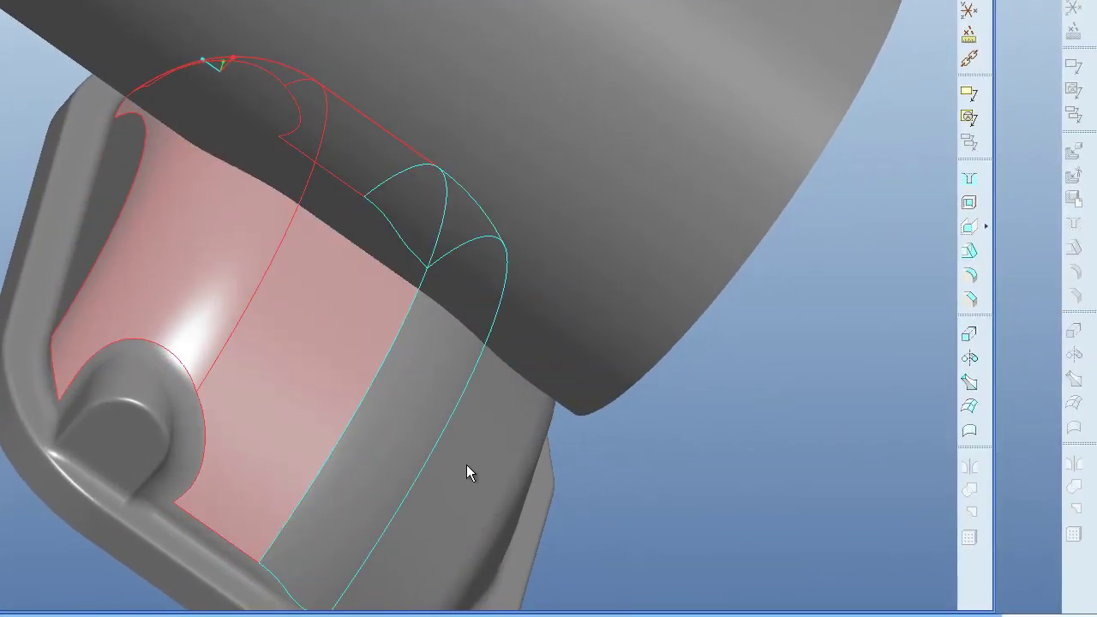
{"action": "left_click", "coordinate": [429, 402], "text": "ctrl"}
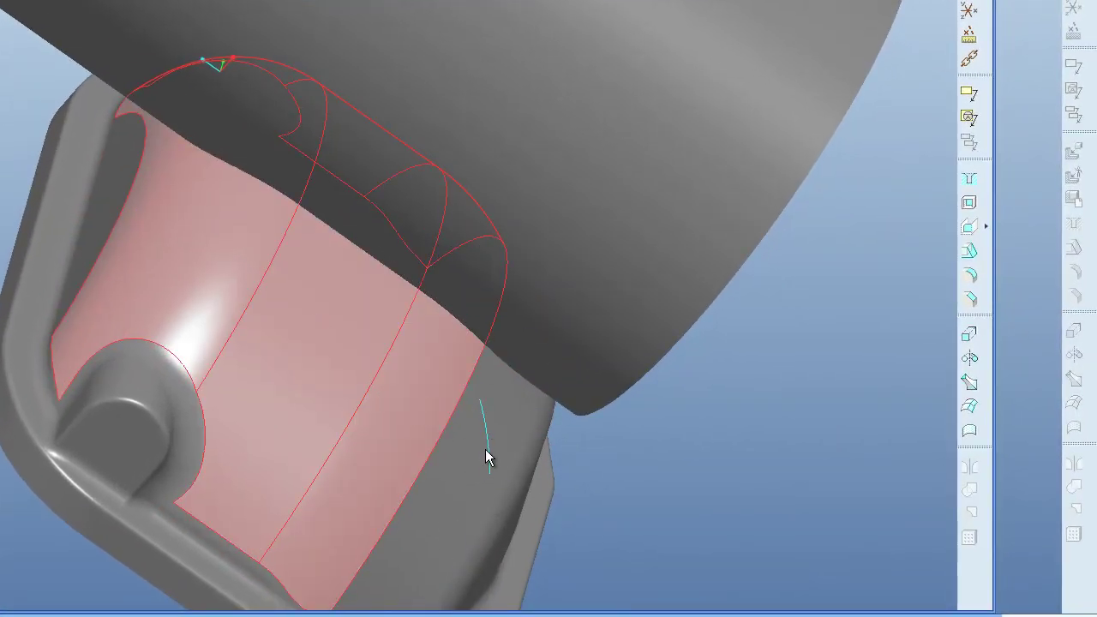
{"action": "left_click", "coordinate": [446, 484], "text": "ctrl"}
Add the front end surface and paste the selection as the Copy 4 quilt
{"action": "middle_click_drag", "start_coordinate": [360, 340], "coordinate": [318, 282]}
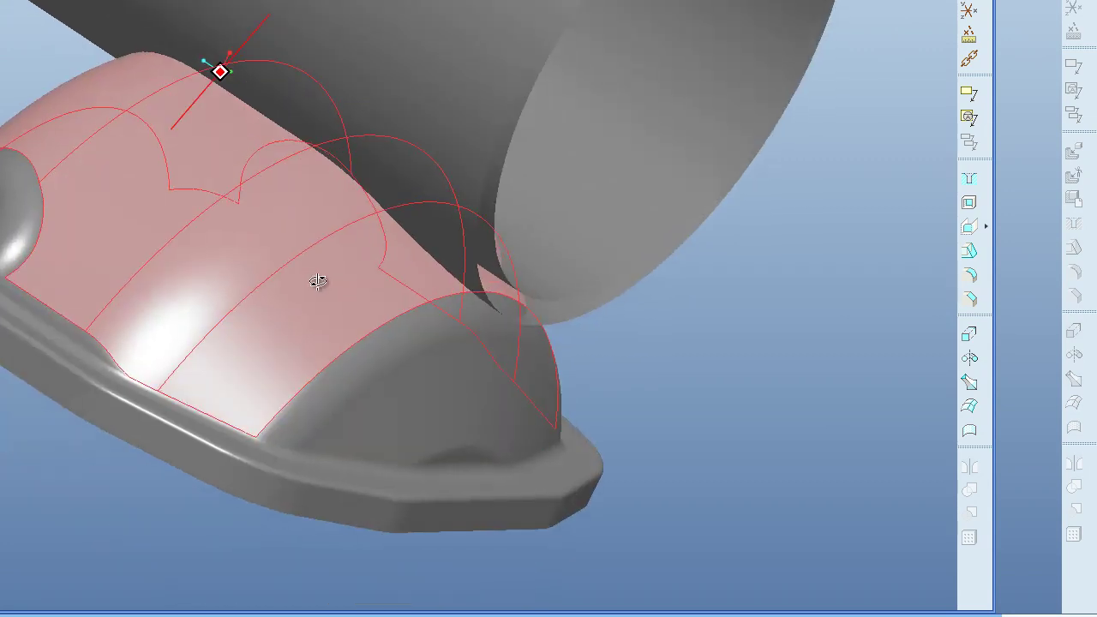
{"action": "left_click", "coordinate": [411, 341], "text": "ctrl"}
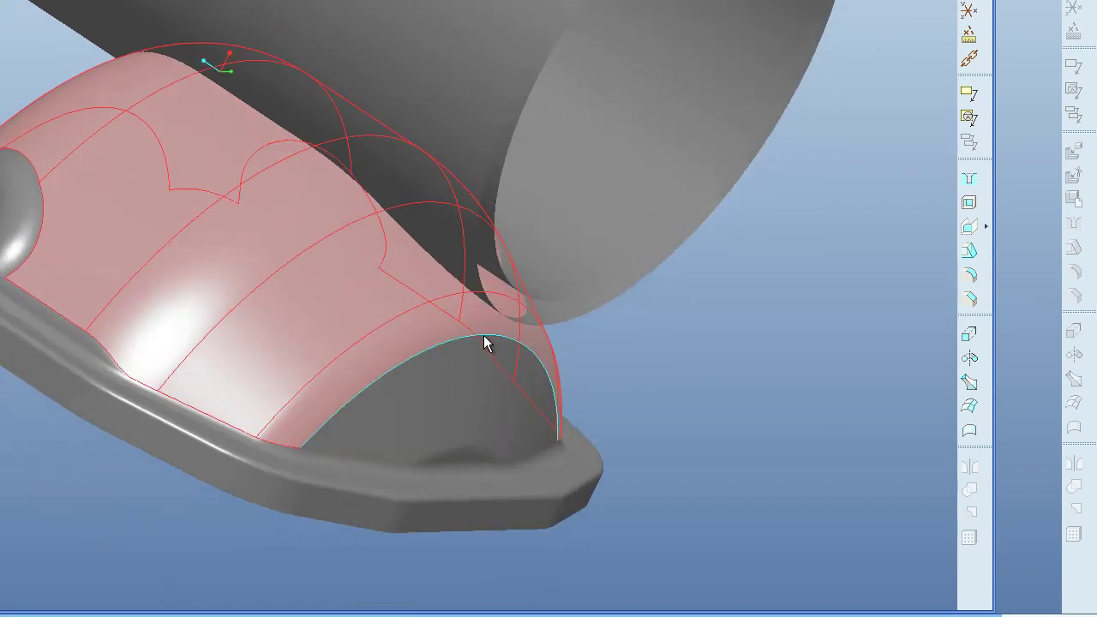
{"action": "middle_click_drag", "start_coordinate": [487, 343], "coordinate": [377, 326]}
{"action": "middle_click_drag", "start_coordinate": [258, 140], "coordinate": [340, 270]}
{"action": "scroll", "coordinate": [341, 269], "scroll_direction": "down", "scroll_amount": 3}
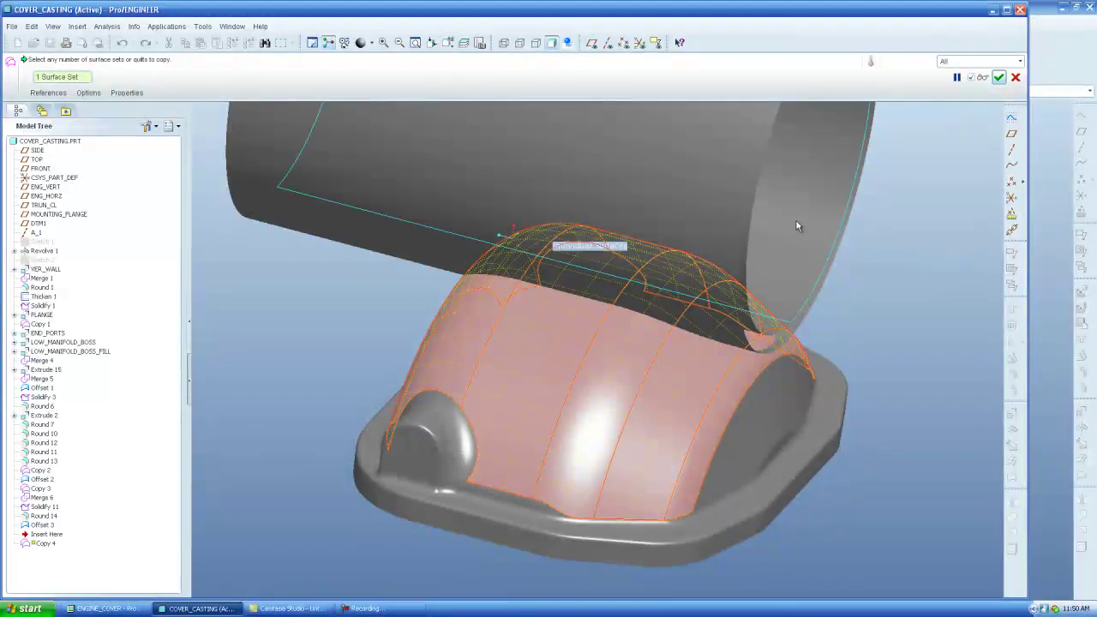
{"action": "left_click", "coordinate": [999, 77]}
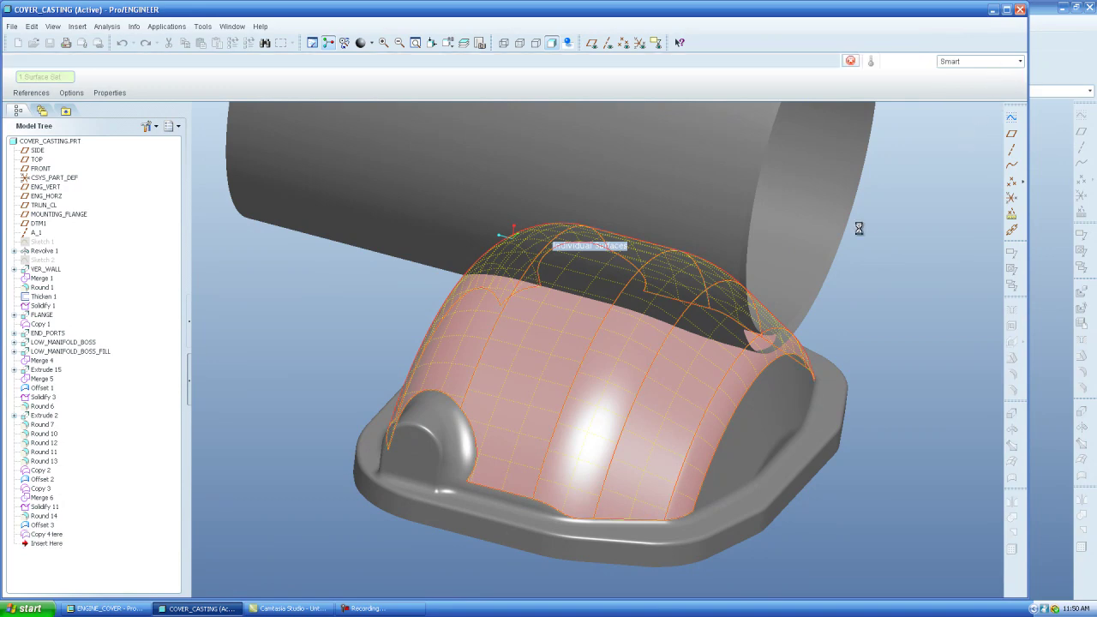
{"action": "mouse_move", "coordinate": [587, 339]}
{"action": "middle_mouse_down"}
{"action": "mouse_move", "coordinate": [644, 309]}
{"action": "mouse_move", "coordinate": [640, 333]}
{"action": "middle_mouse_up"}
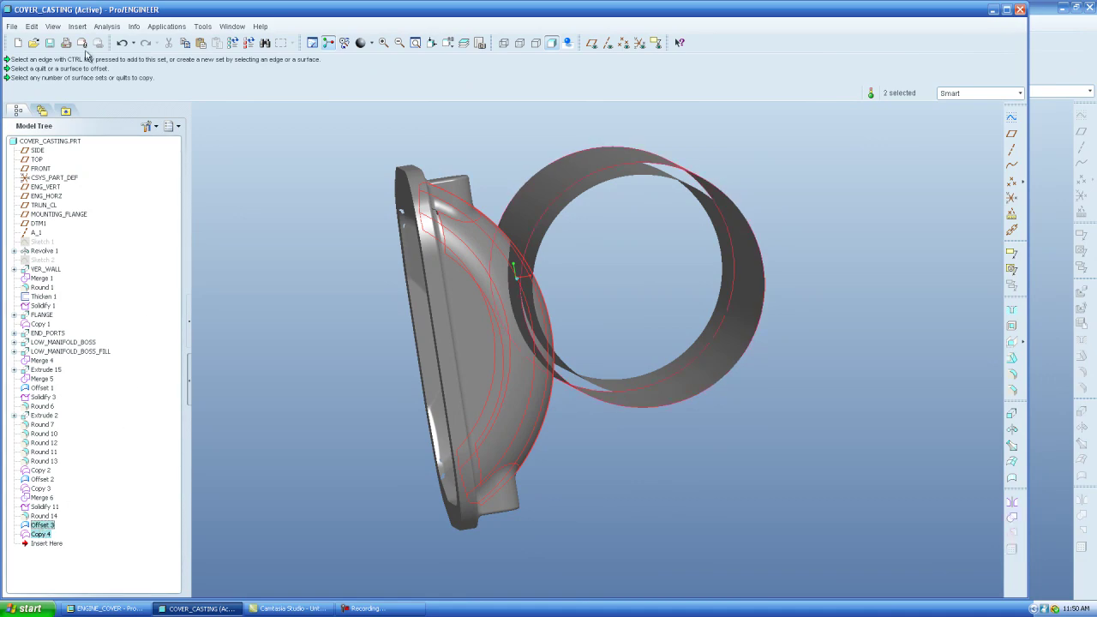
Merge Copy 4 with the Offset 3 ring quilt, keeping the inner side, as Merge 7
{"action": "left_click", "coordinate": [33, 27]}
{"action": "left_click", "coordinate": [81, 208]}
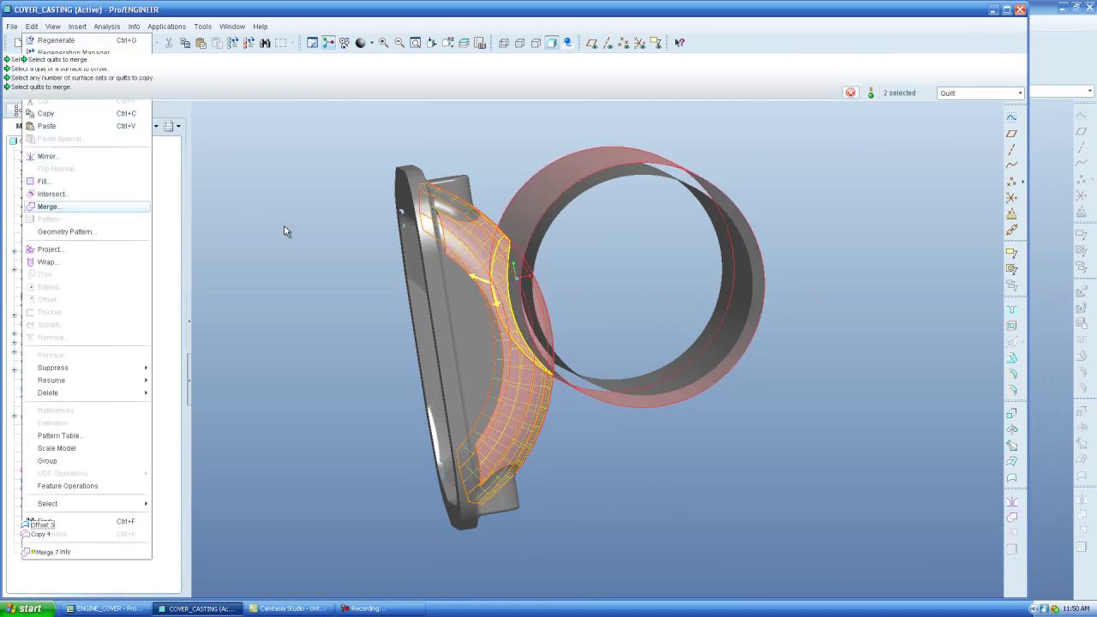
{"action": "mouse_move", "coordinate": [332, 255]}
{"action": "middle_mouse_down"}
{"action": "mouse_move", "coordinate": [311, 259]}
{"action": "mouse_move", "coordinate": [327, 264]}
{"action": "middle_mouse_up"}
{"action": "scroll", "coordinate": [666, 288], "scroll_direction": "up", "scroll_amount": 2}
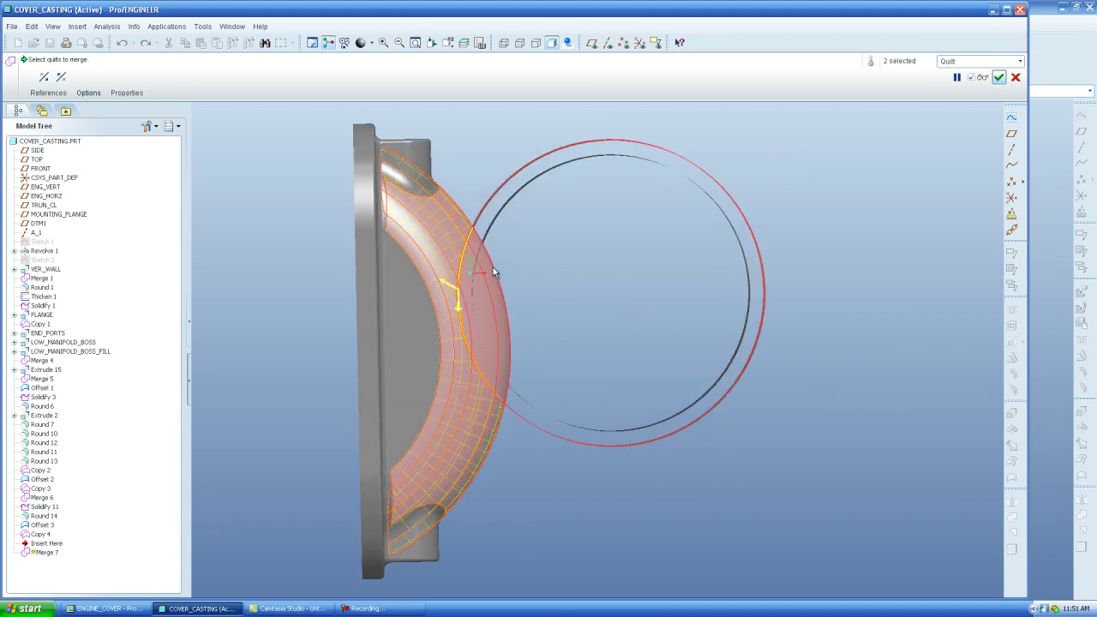
{"action": "left_click", "coordinate": [448, 285]}
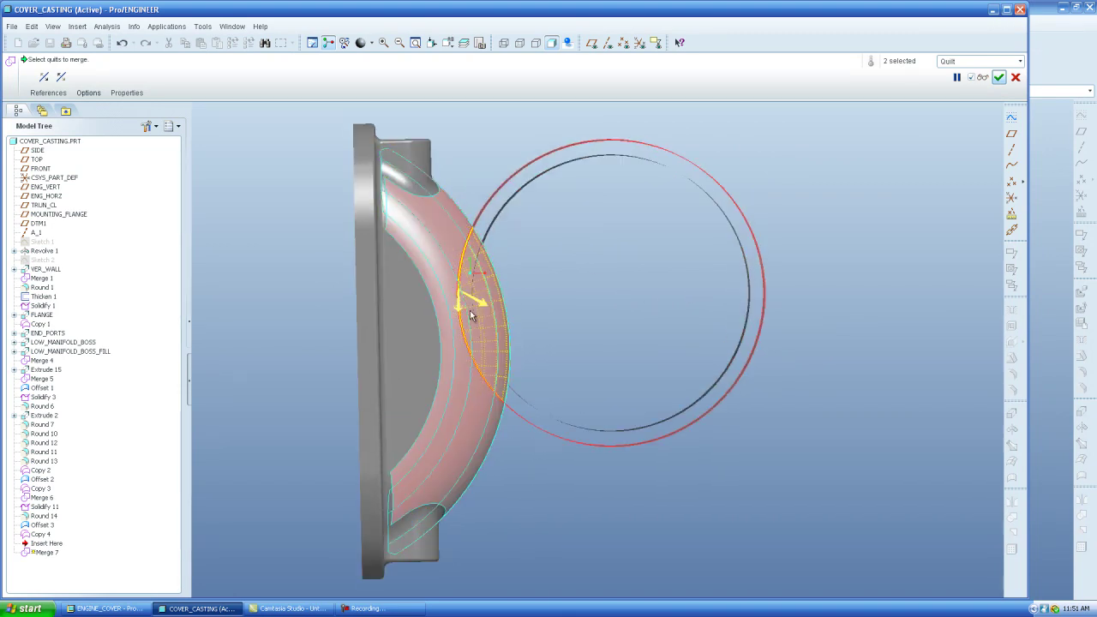
{"action": "middle_click_drag", "start_coordinate": [563, 310], "coordinate": [518, 255]}
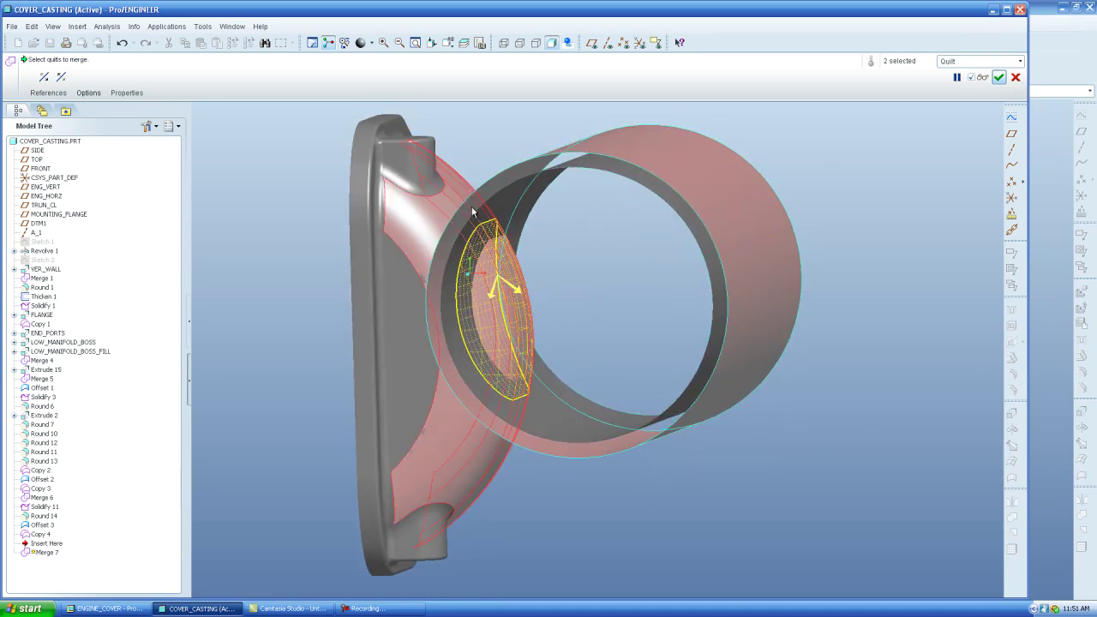
{"action": "left_click", "coordinate": [998, 78]}
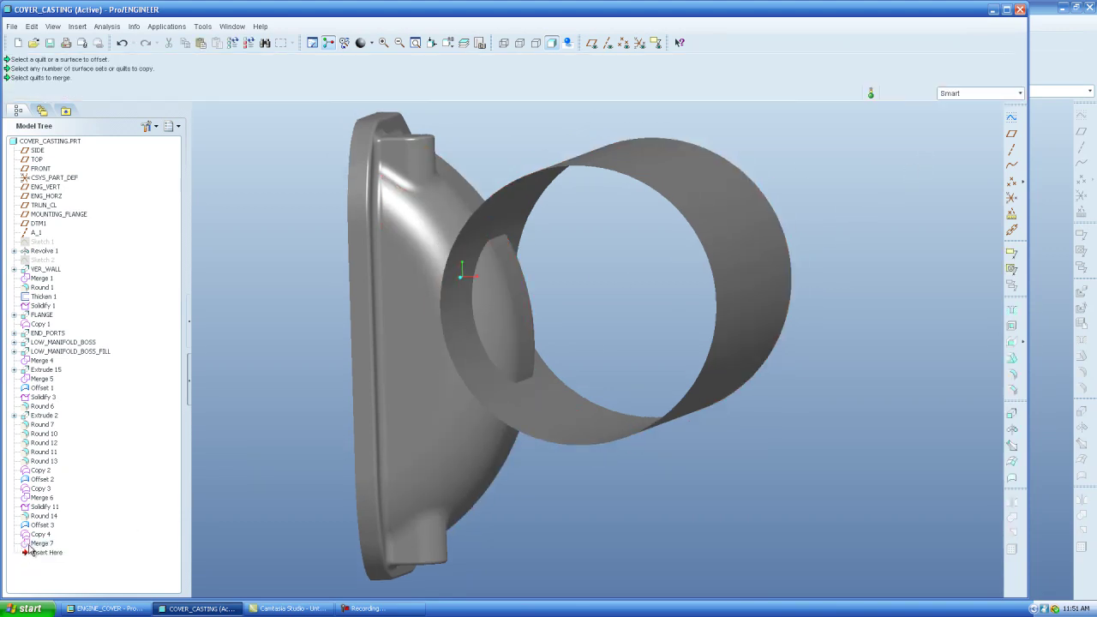
Solidify the Merge 7 quilt as a flipped remove-material cut, creating Solidify 12
{"action": "left_click", "coordinate": [31, 26]}
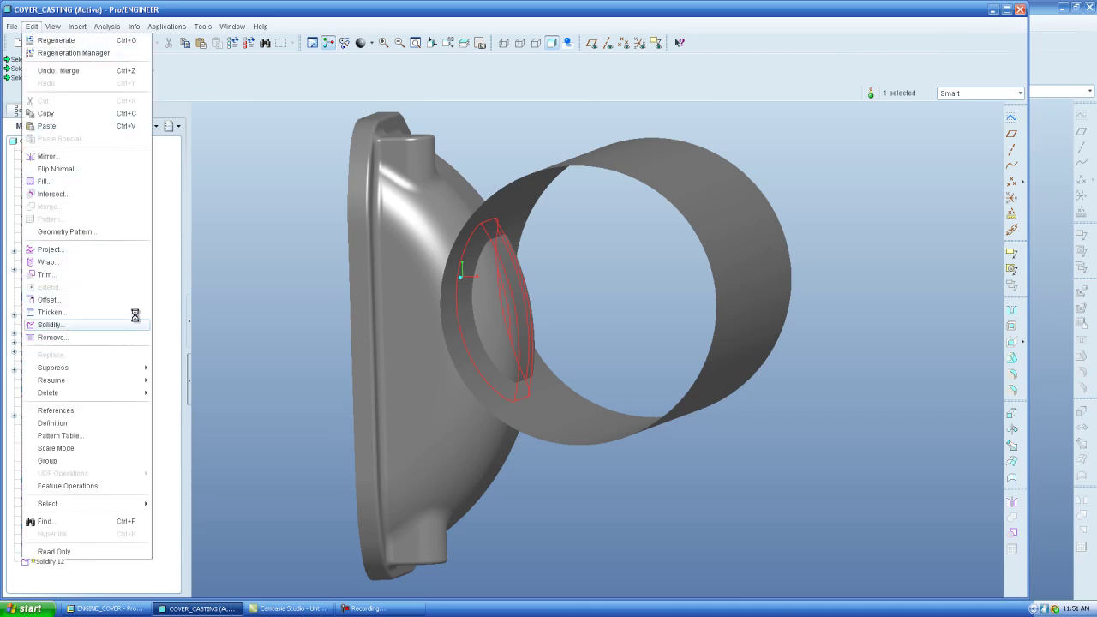
{"action": "left_click", "coordinate": [68, 327]}
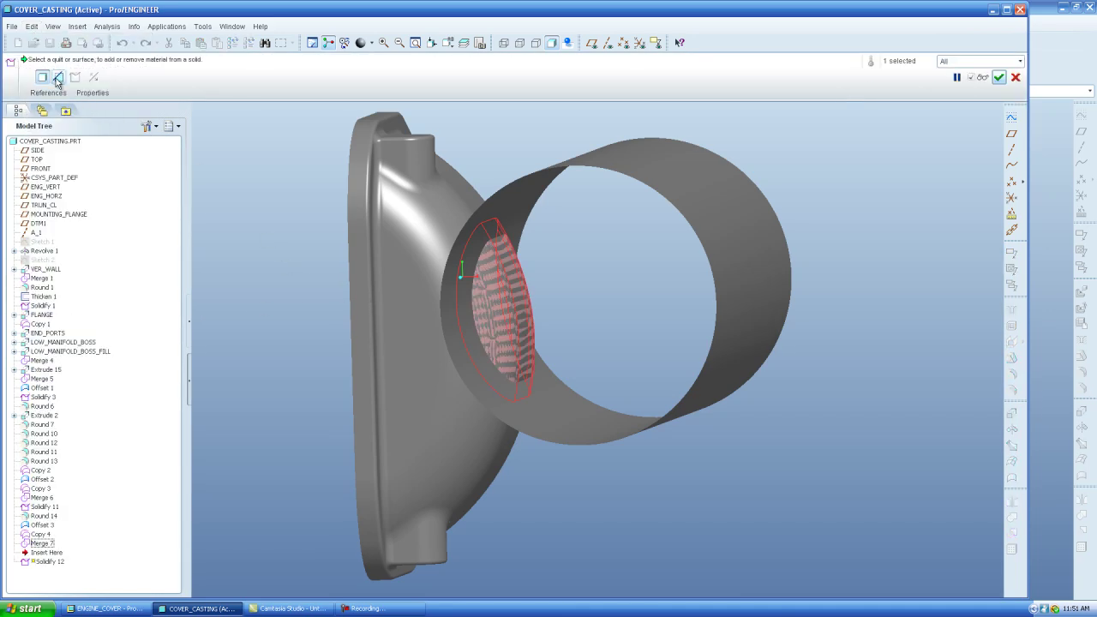
{"action": "left_click", "coordinate": [57, 78]}
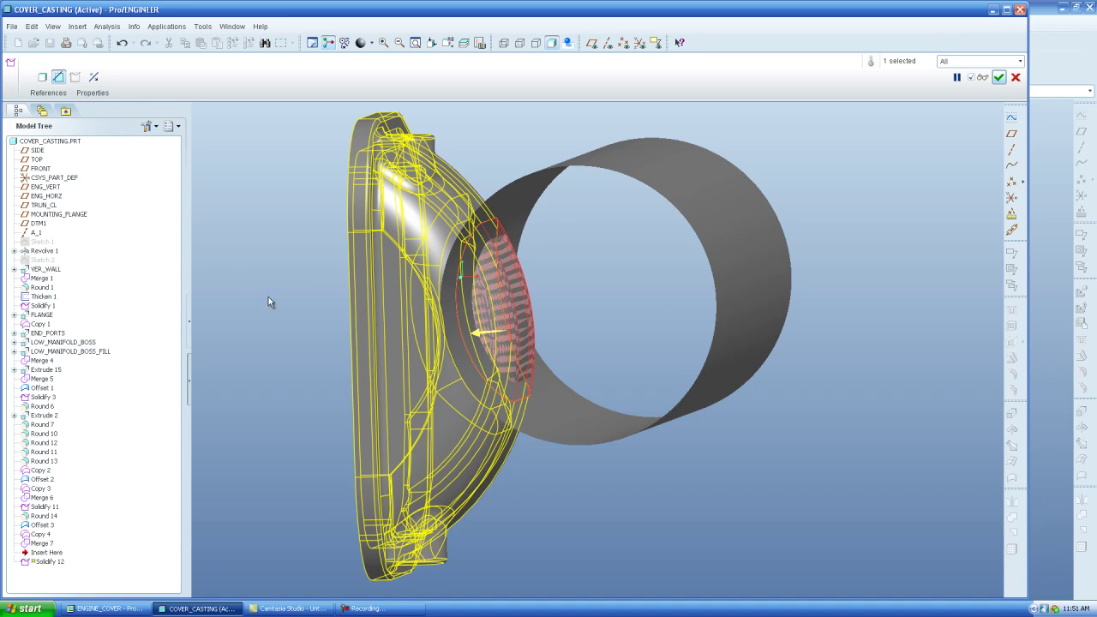
{"action": "mouse_move", "coordinate": [268, 297]}
{"action": "middle_mouse_down"}
{"action": "mouse_move", "coordinate": [282, 289]}
{"action": "mouse_move", "coordinate": [276, 296]}
{"action": "middle_mouse_up"}
{"action": "left_click", "coordinate": [463, 340]}
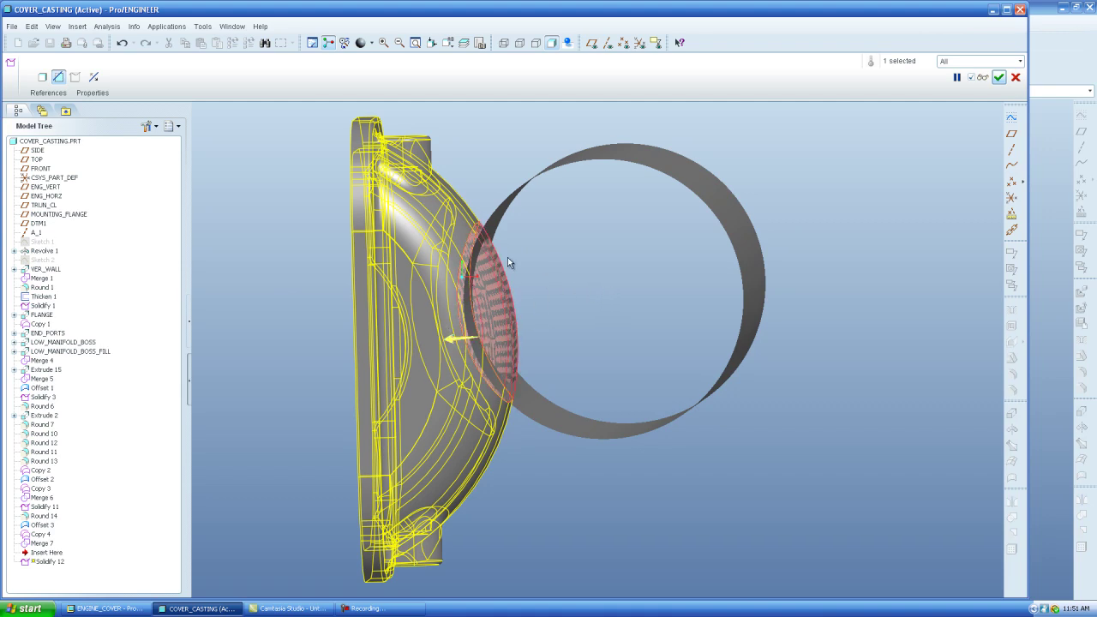
{"action": "left_click", "coordinate": [1001, 77]}
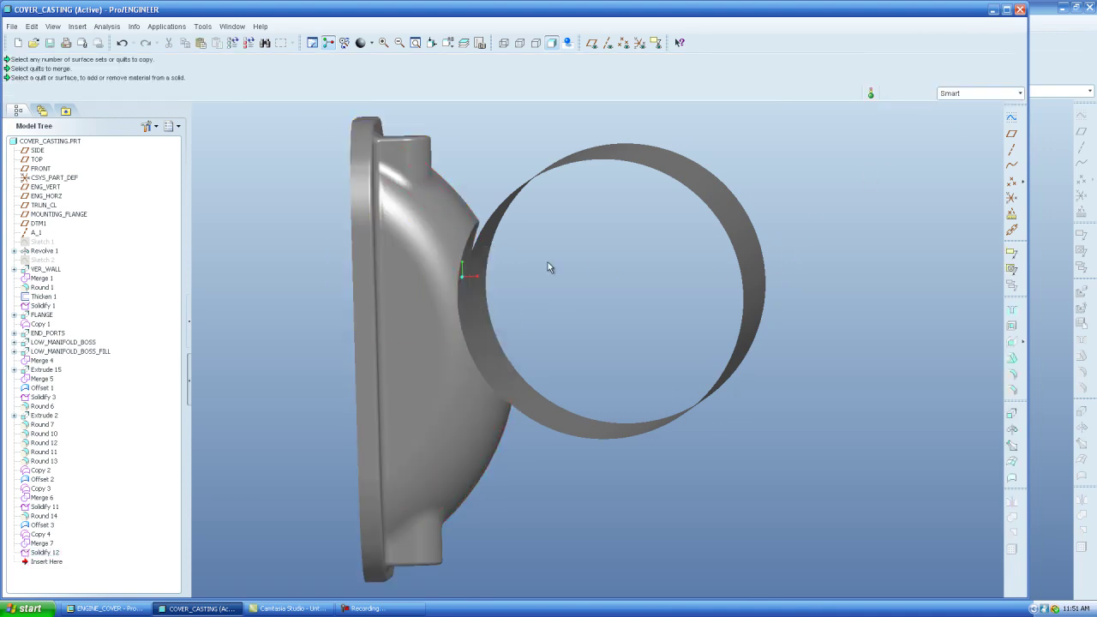
Add the tank ring surface to layer 9_EXT_COPY_GEOMETRY through its Layer Properties
{"action": "left_click", "coordinate": [466, 44]}
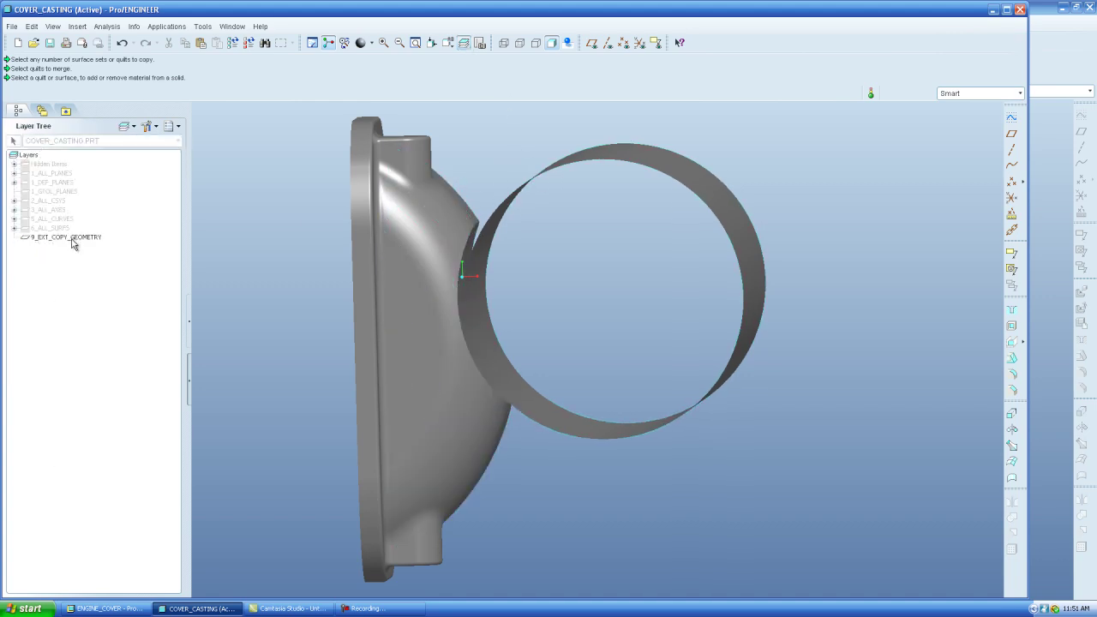
{"action": "left_click", "coordinate": [73, 241]}
{"action": "right_click", "coordinate": [72, 240]}
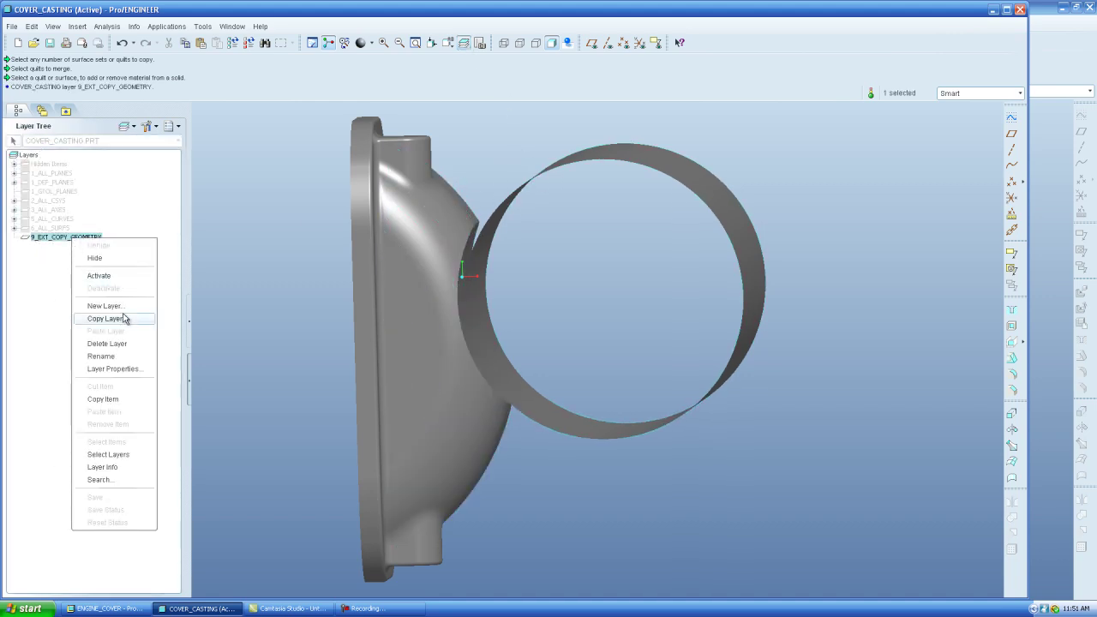
{"action": "left_click", "coordinate": [117, 371]}
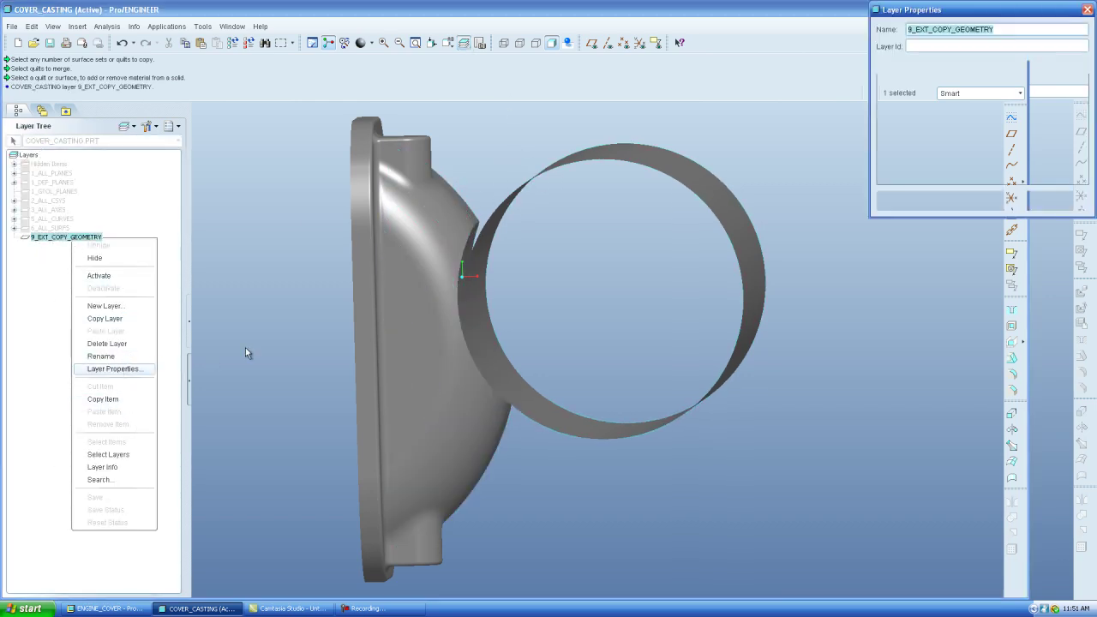
{"action": "left_click", "coordinate": [716, 197]}
{"action": "left_click", "coordinate": [1045, 200]}
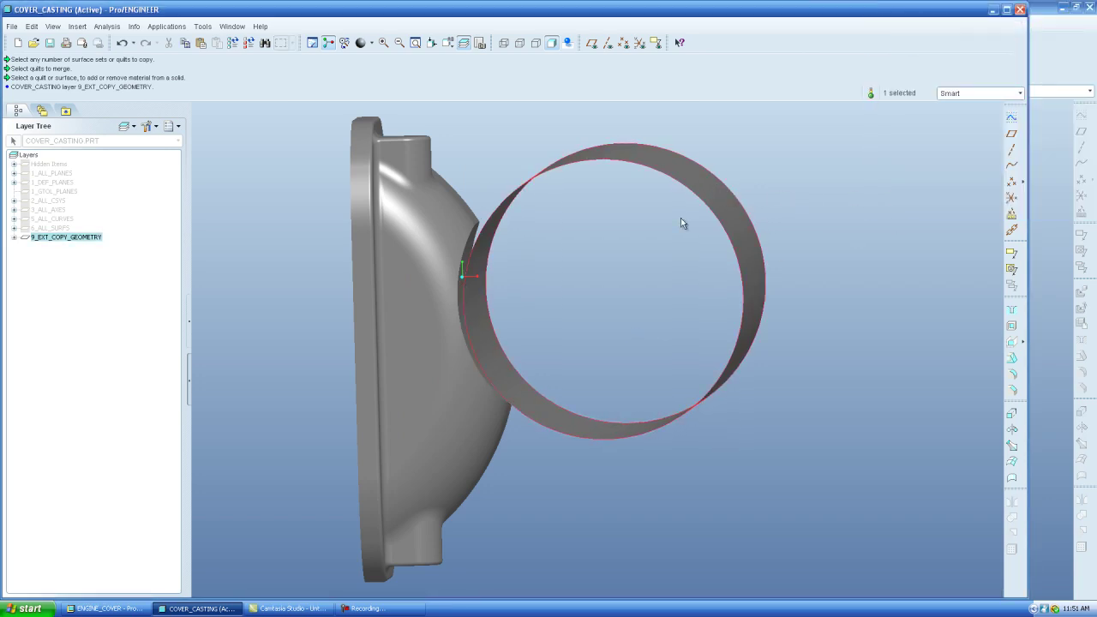
Hide layer 9_EXT_COPY_GEOMETRY and save the layer status, revealing the dent
{"action": "left_click", "coordinate": [87, 240]}
{"action": "right_click", "coordinate": [86, 241]}
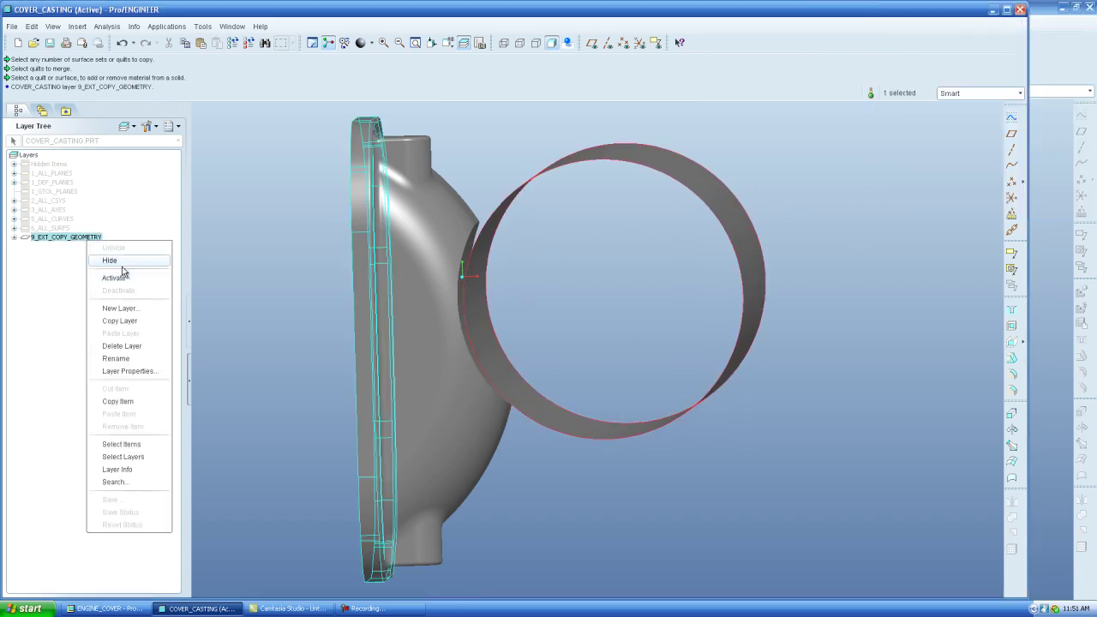
{"action": "left_click", "coordinate": [122, 262]}
{"action": "right_click", "coordinate": [93, 262]}
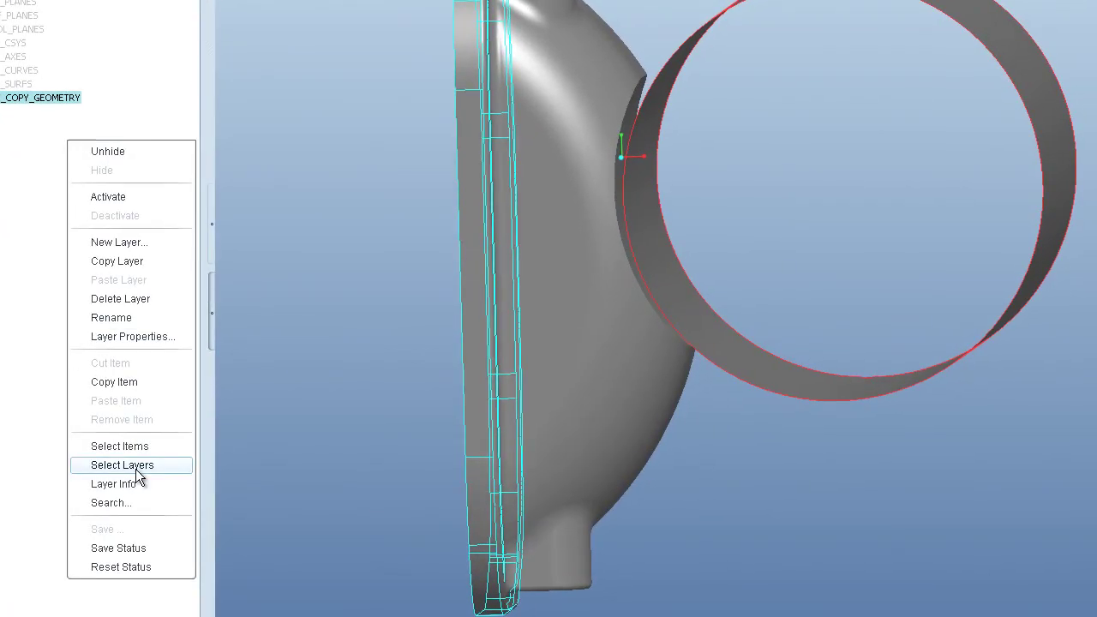
{"action": "left_click", "coordinate": [135, 546]}
{"action": "middle_click_drag", "start_coordinate": [351, 205], "coordinate": [536, 158]}
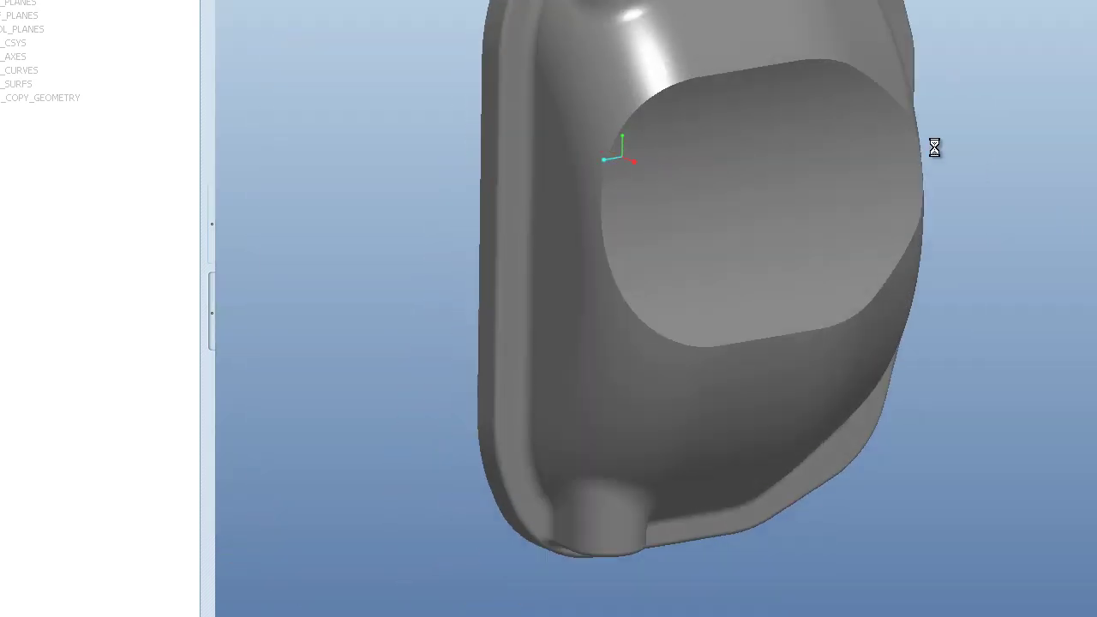
Apply a 20.00 round to the dent's rim edges and spin the cover to inspect it
{"action": "middle_click_drag", "start_coordinate": [889, 117], "coordinate": [748, 100]}
{"action": "left_click", "coordinate": [886, 70]}
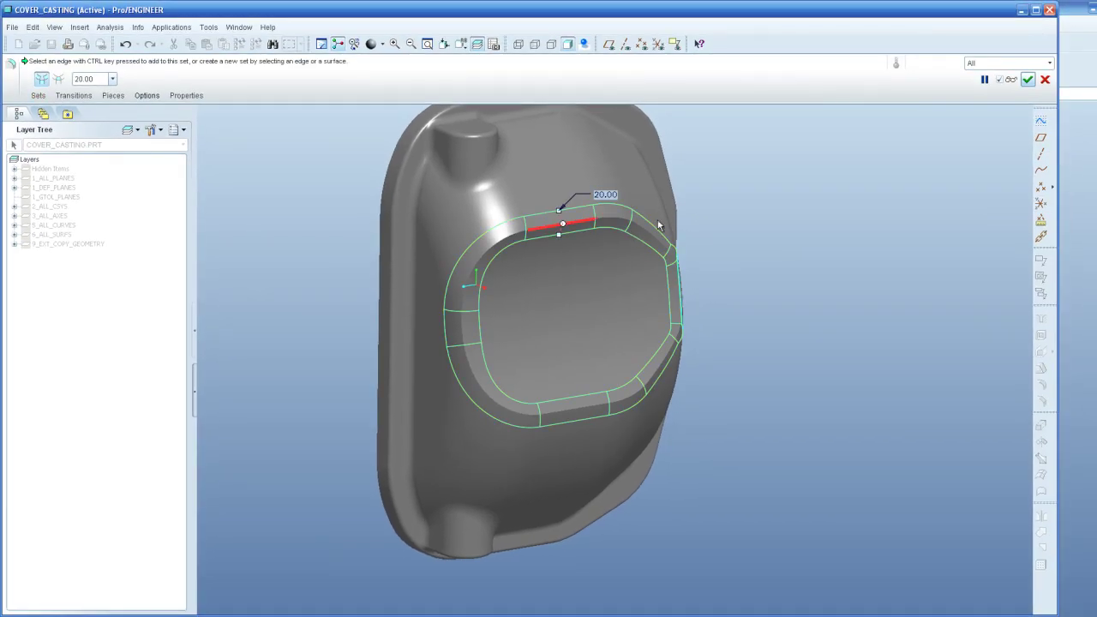
{"action": "left_click", "coordinate": [1028, 79]}
{"action": "middle_click_drag", "start_coordinate": [762, 292], "coordinate": [529, 299]}
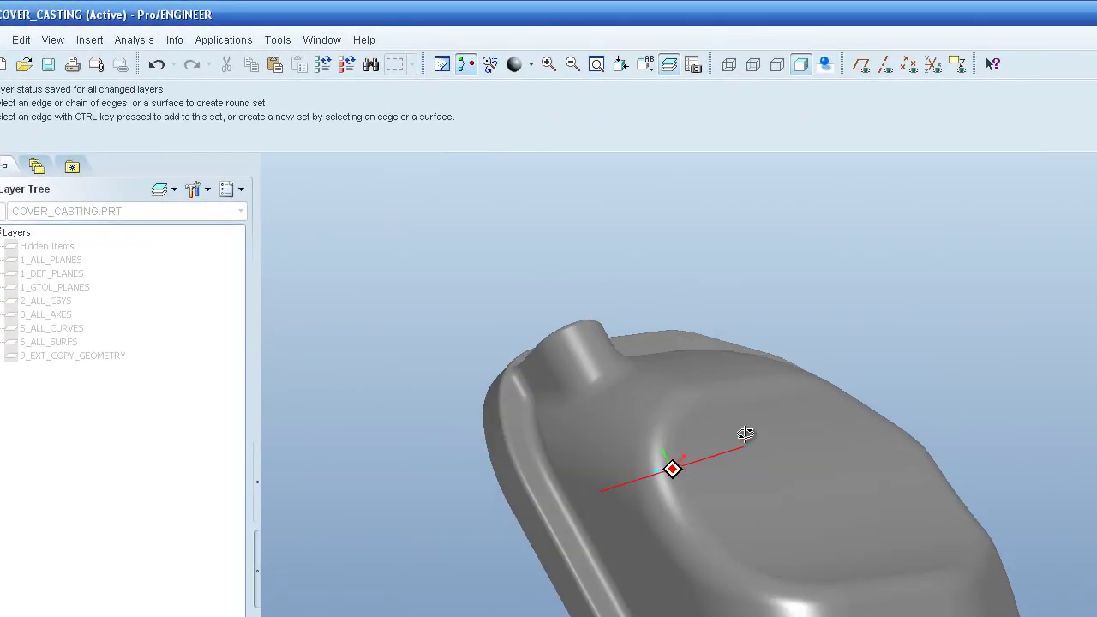
{"action": "middle_click_drag", "start_coordinate": [745, 434], "coordinate": [803, 471]}
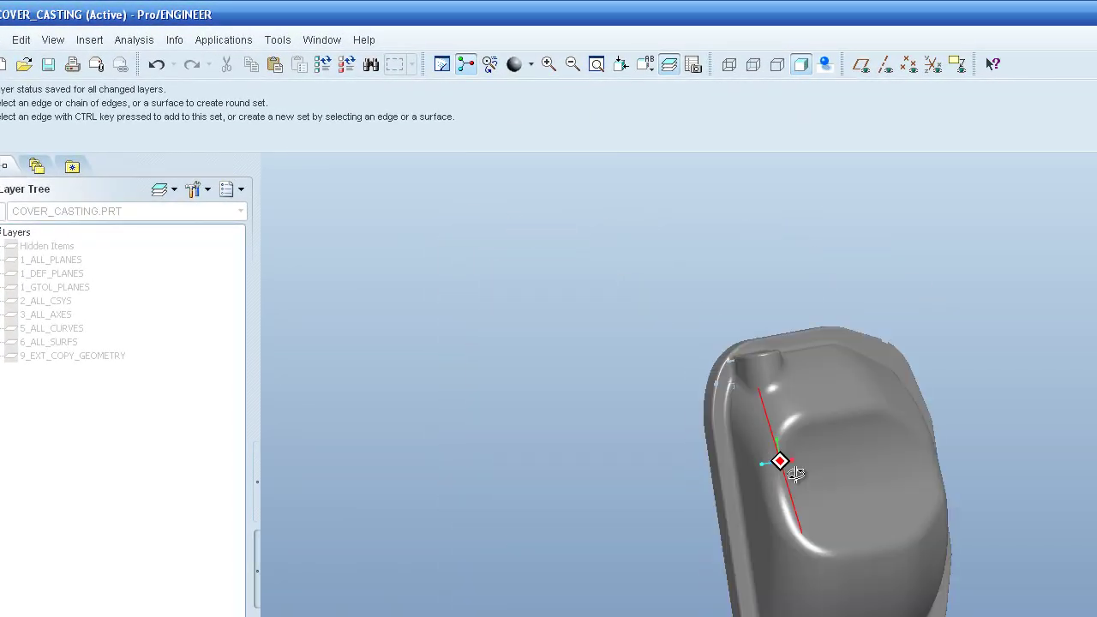
{"action": "middle_click_drag", "start_coordinate": [795, 474], "coordinate": [947, 420]}
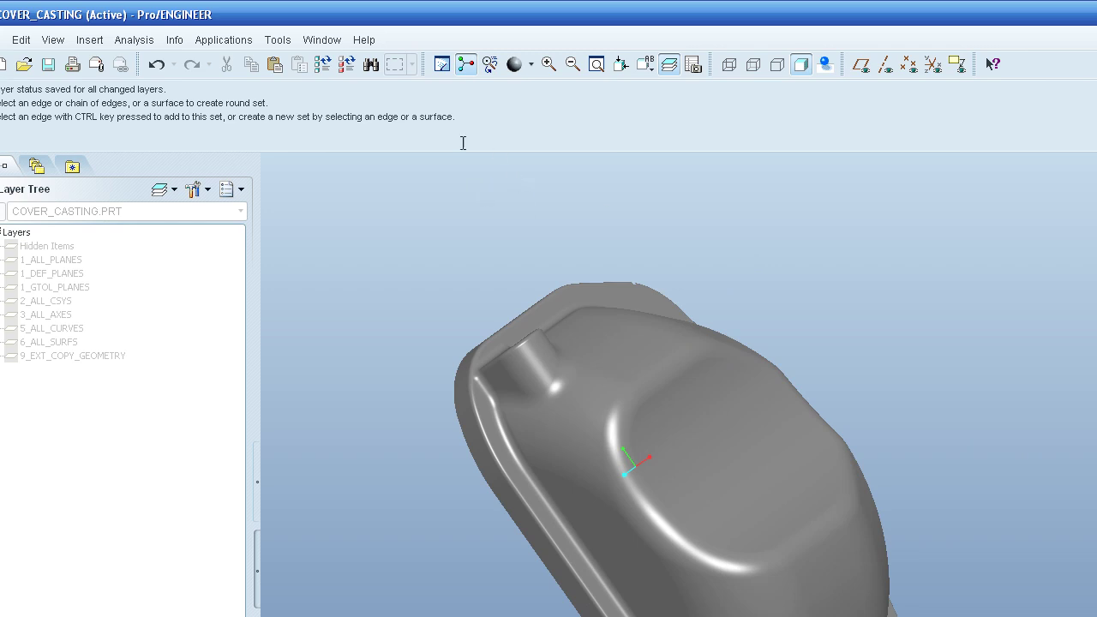
Switch to the ENGINE_COVER.ASM assembly window and reorient the view
{"action": "left_click", "coordinate": [322, 39]}
{"action": "left_click", "coordinate": [381, 215]}
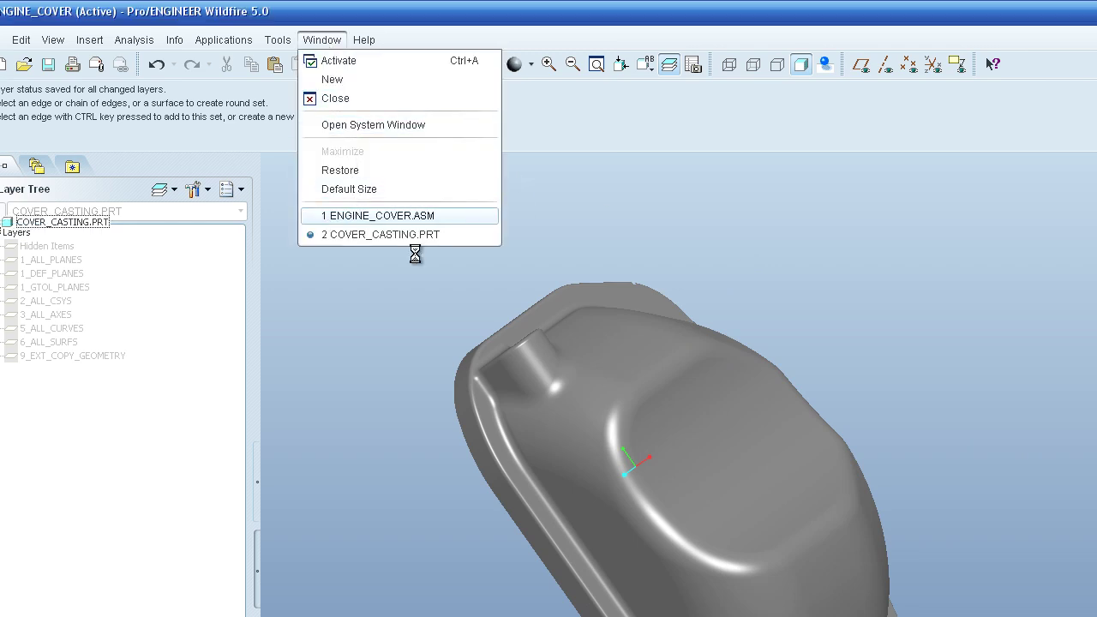
{"action": "middle_click_drag", "start_coordinate": [570, 343], "coordinate": [560, 425]}
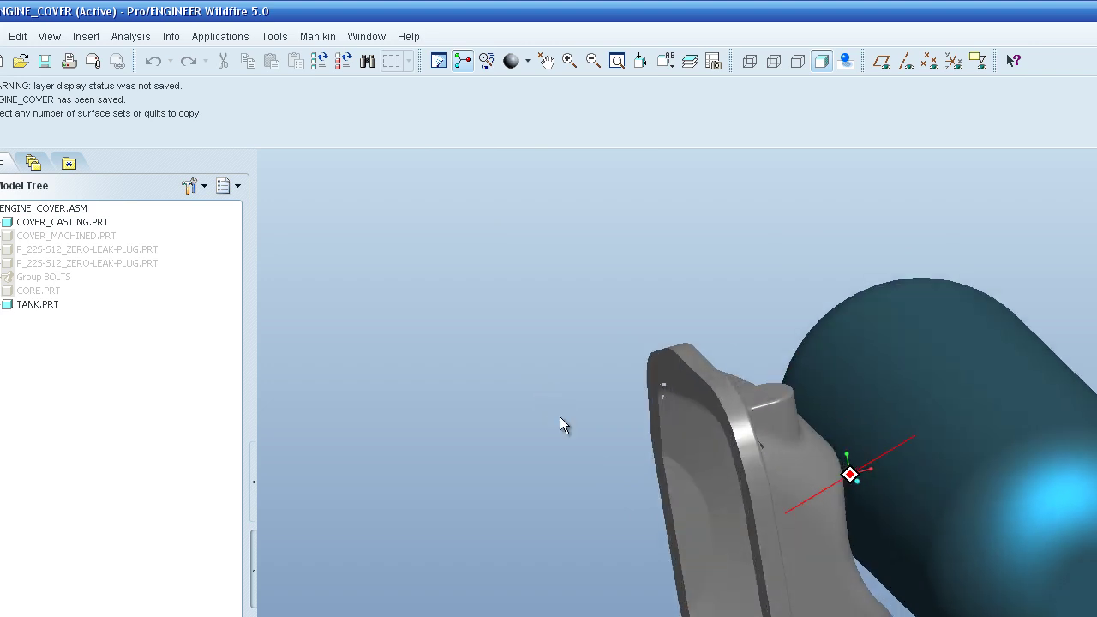
Hide COVER_CASTING.PRT and unhide COVER_MACHINED.PRT in the Model Tree
{"action": "right_click", "coordinate": [56, 226]}
{"action": "left_click", "coordinate": [90, 566]}
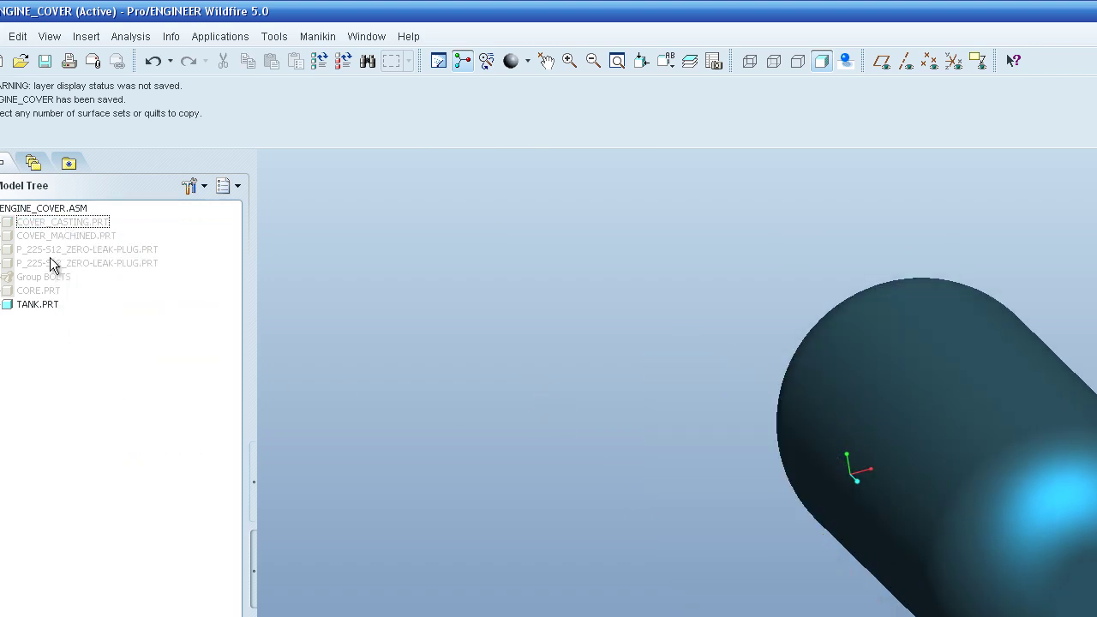
{"action": "left_click", "coordinate": [57, 237]}
{"action": "right_click", "coordinate": [60, 240]}
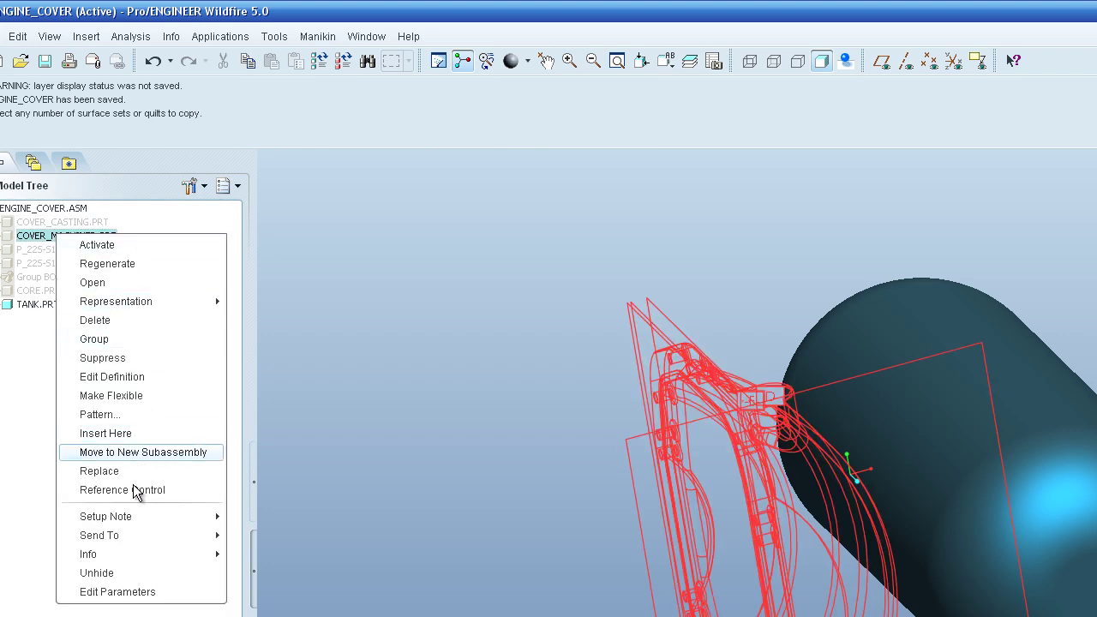
{"action": "left_click", "coordinate": [124, 569]}
{"action": "mouse_move", "coordinate": [466, 490]}
{"action": "middle_mouse_down"}
{"action": "mouse_move", "coordinate": [498, 420]}
{"action": "mouse_move", "coordinate": [503, 443]}
{"action": "mouse_move", "coordinate": [502, 426]}
{"action": "mouse_move", "coordinate": [505, 443]}
{"action": "mouse_move", "coordinate": [540, 448]}
{"action": "middle_mouse_up"}
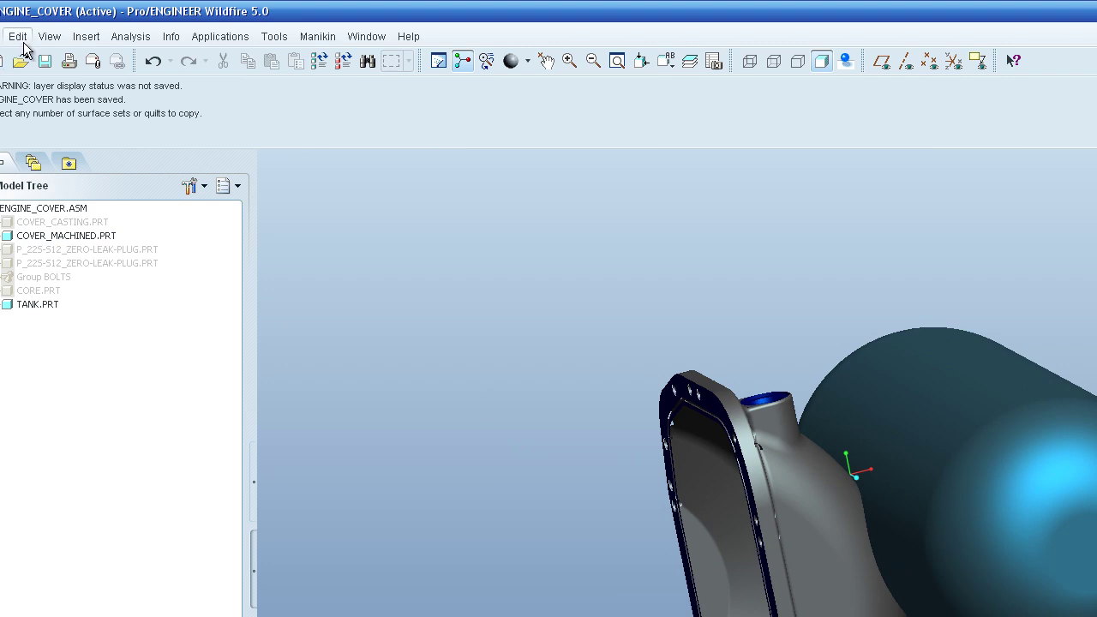
Regenerate the ENGINE_COVER assembly and orbit to view the machined cover beside the tank
{"action": "left_click", "coordinate": [19, 37]}
{"action": "left_click", "coordinate": [48, 44]}
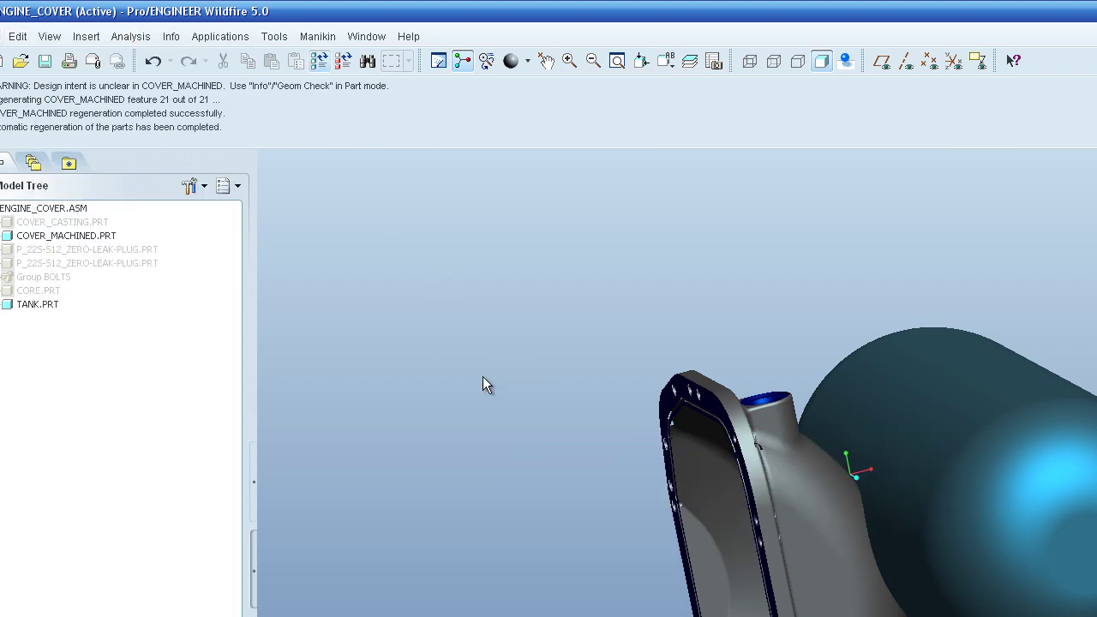
{"action": "mouse_move", "coordinate": [583, 407]}
{"action": "middle_mouse_down"}
{"action": "mouse_move", "coordinate": [587, 394]}
{"action": "mouse_move", "coordinate": [566, 399]}
{"action": "mouse_move", "coordinate": [570, 383]}
{"action": "mouse_move", "coordinate": [708, 360]}
{"action": "mouse_move", "coordinate": [588, 399]}
{"action": "mouse_move", "coordinate": [571, 387]}
{"action": "mouse_move", "coordinate": [602, 480]}
{"action": "mouse_move", "coordinate": [578, 440]}
{"action": "mouse_move", "coordinate": [526, 399]}
{"action": "mouse_move", "coordinate": [608, 436]}
{"action": "mouse_move", "coordinate": [608, 397]}
{"action": "mouse_move", "coordinate": [590, 422]}
{"action": "middle_mouse_up"}
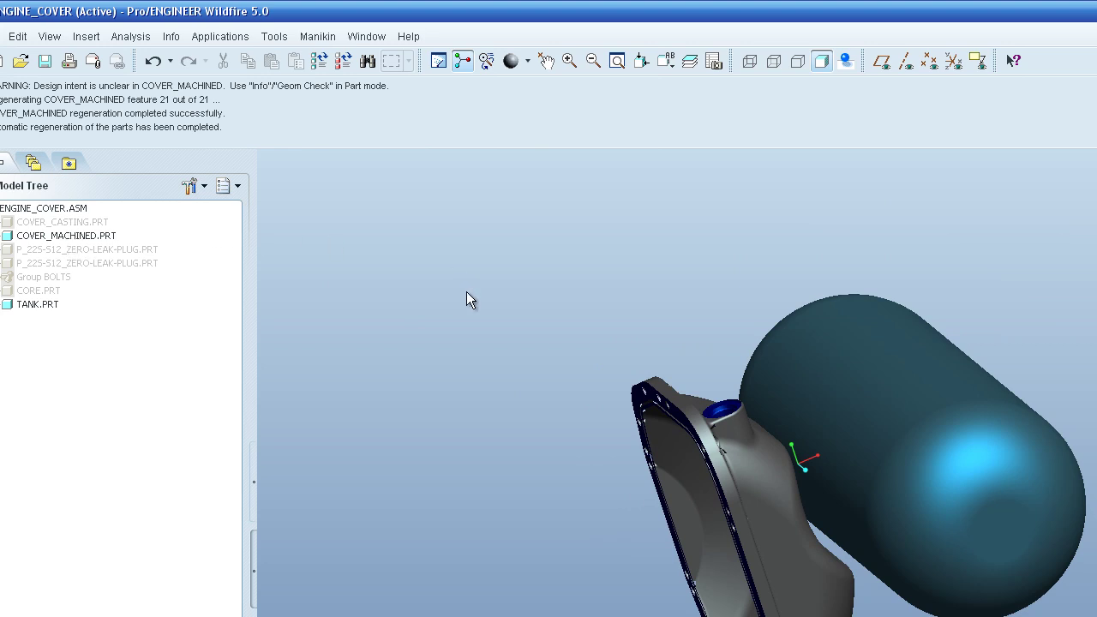
Open COVER_CASTING.PRT in its own window and spin it to show the inside face
{"action": "left_click", "coordinate": [52, 224]}
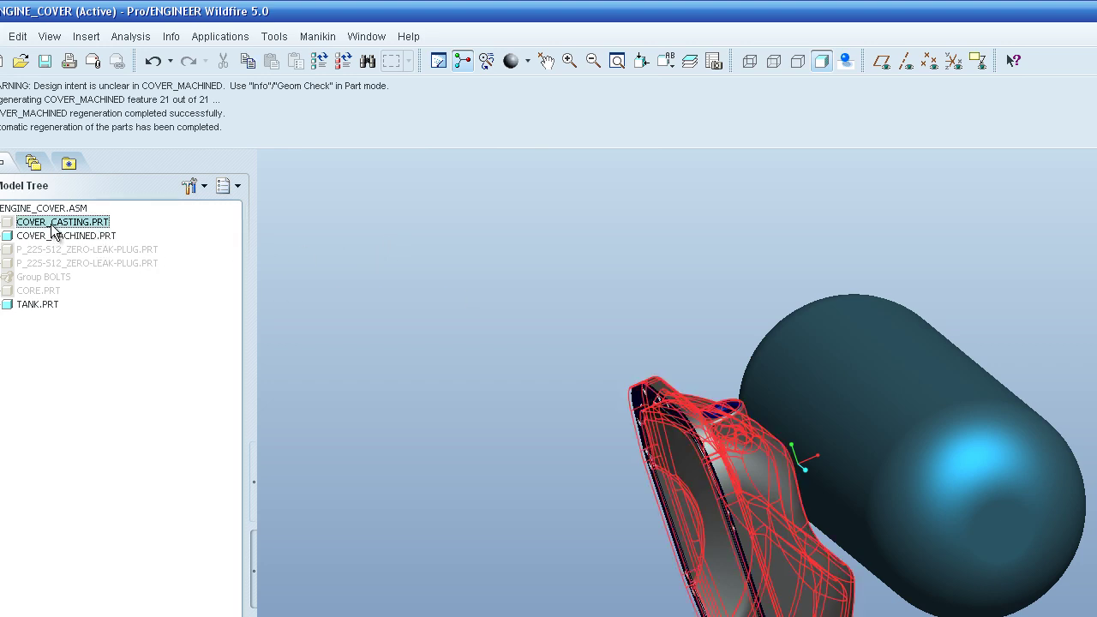
{"action": "right_click", "coordinate": [53, 228]}
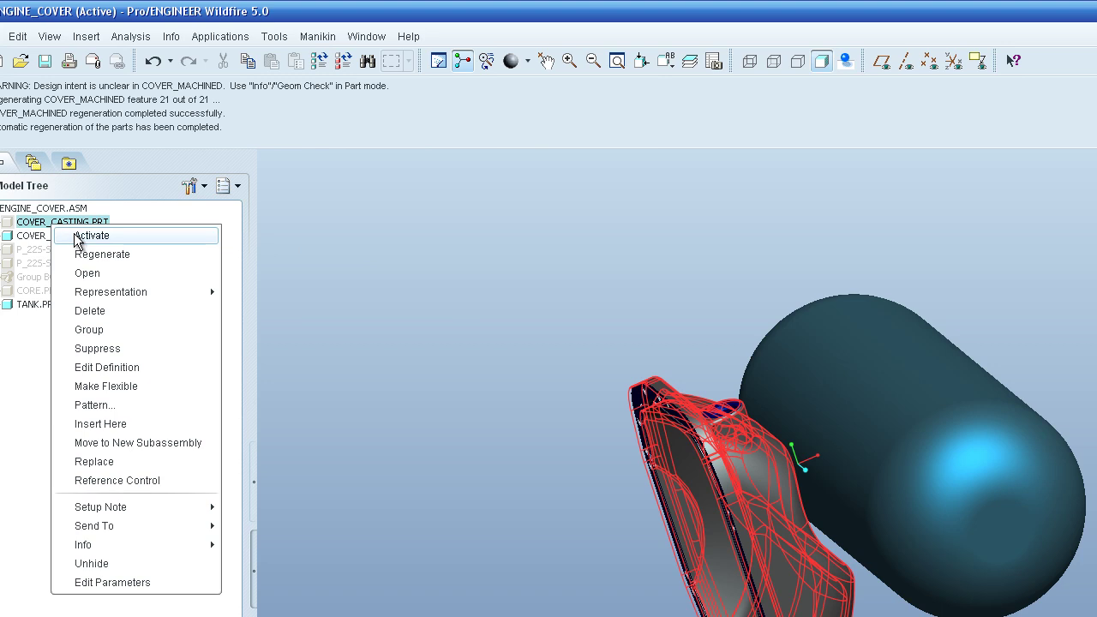
{"action": "left_click", "coordinate": [86, 272]}
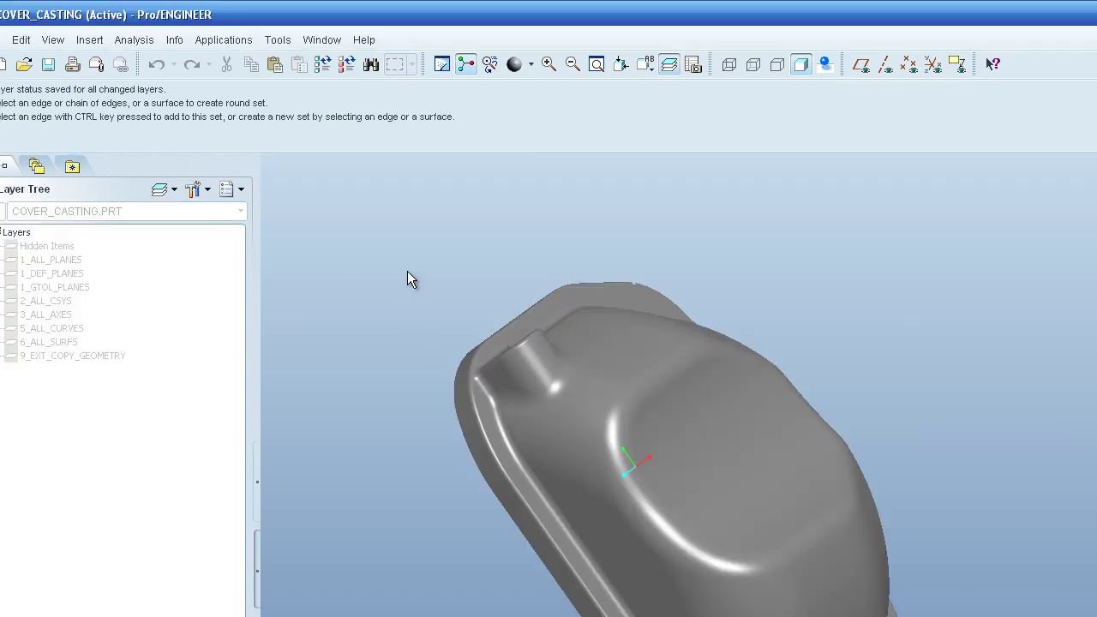
{"action": "mouse_move", "coordinate": [543, 436]}
{"action": "middle_mouse_down"}
{"action": "mouse_move", "coordinate": [497, 446]}
{"action": "mouse_move", "coordinate": [480, 375]}
{"action": "mouse_move", "coordinate": [485, 460]}
{"action": "mouse_move", "coordinate": [539, 478]}
{"action": "mouse_move", "coordinate": [482, 461]}
{"action": "mouse_move", "coordinate": [522, 375]}
{"action": "mouse_move", "coordinate": [645, 337]}
{"action": "mouse_move", "coordinate": [678, 300]}
{"action": "mouse_move", "coordinate": [350, 299]}
{"action": "middle_mouse_up"}
Return to ENGINE_COVER.ASM and call up the actions for COVER_MACHINED.PRT
{"action": "left_click", "coordinate": [321, 40]}
{"action": "left_click", "coordinate": [360, 215]}
{"action": "left_click", "coordinate": [67, 222]}
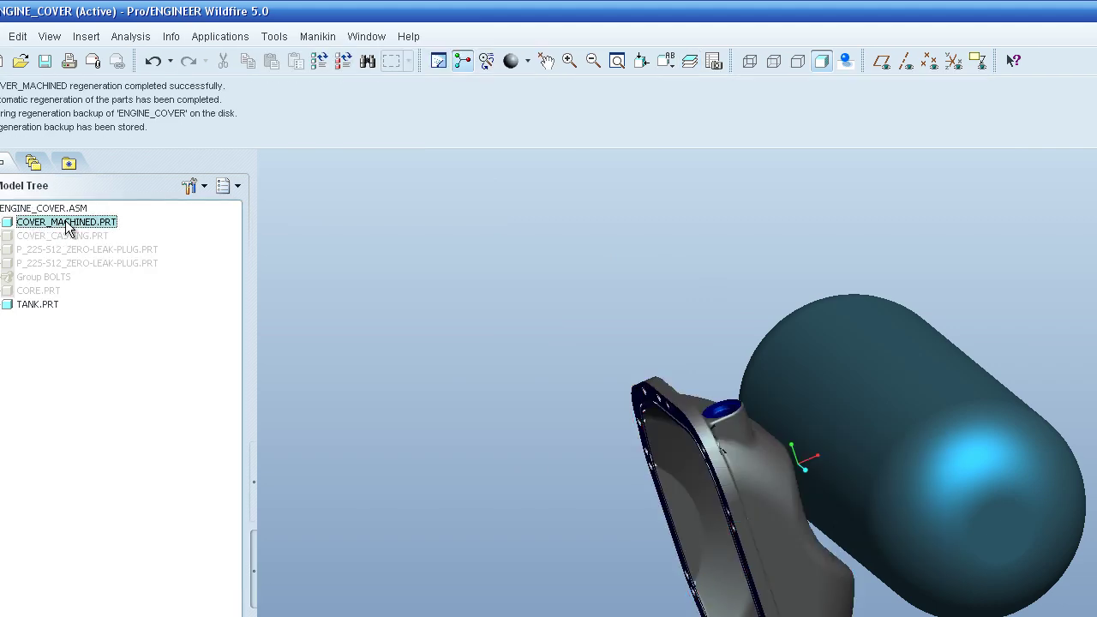
{"action": "right_click", "coordinate": [67, 222]}
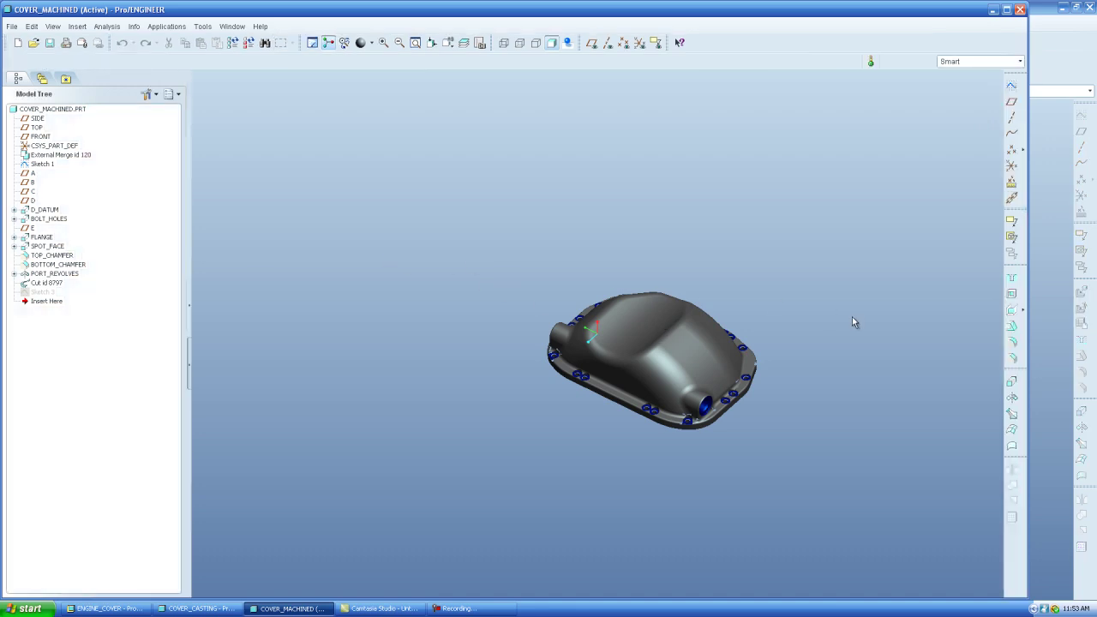
Start a Merge/Inheritance feature with cover_casting.prt loaded as the reference model
{"action": "left_click", "coordinate": [57, 155]}
{"action": "left_click", "coordinate": [253, 122]}
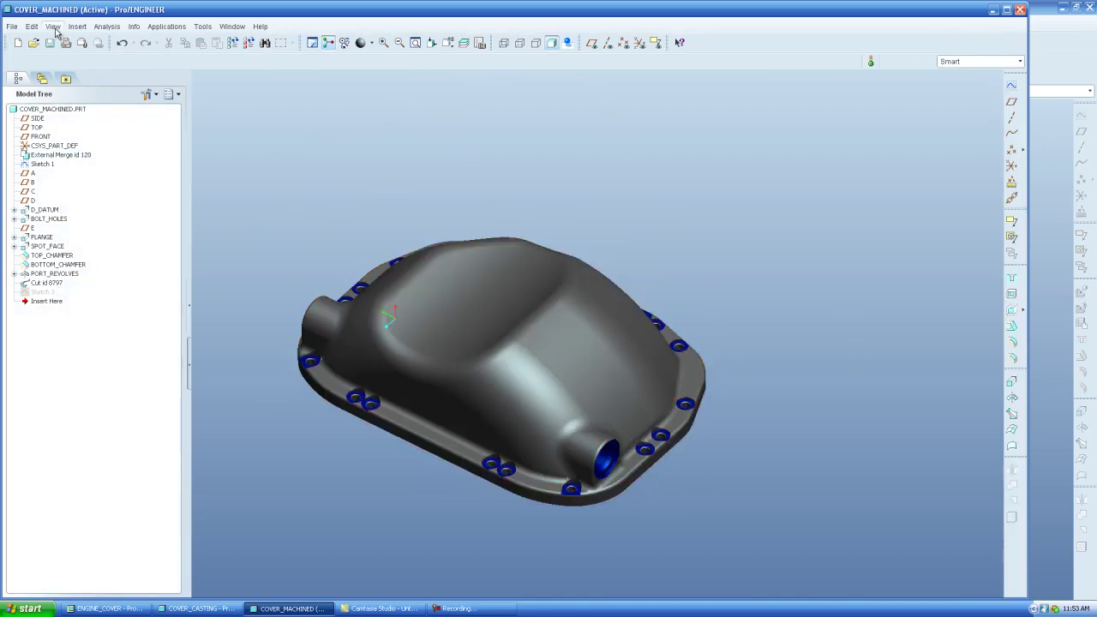
{"action": "left_click", "coordinate": [77, 27]}
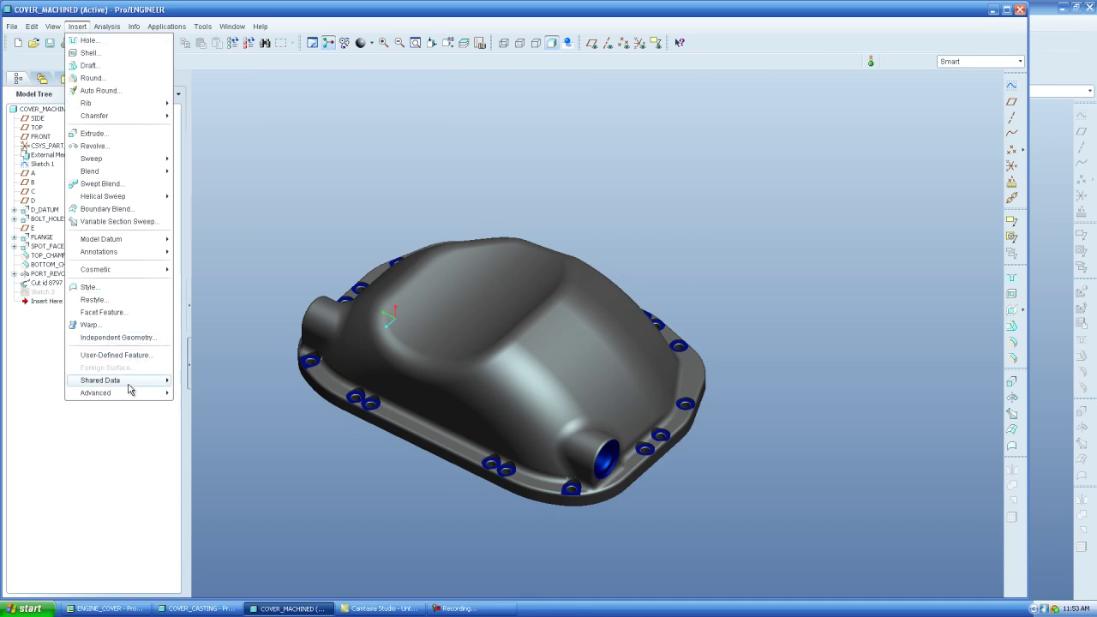
{"action": "mouse_move", "coordinate": [132, 381]}
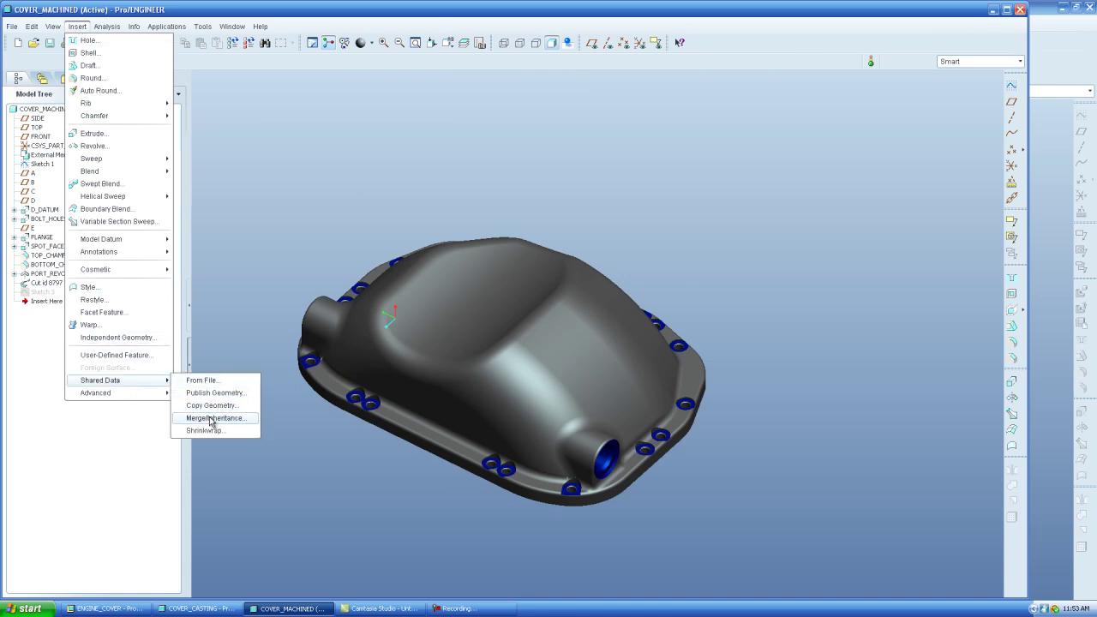
{"action": "mouse_move", "coordinate": [211, 422]}
{"action": "left_click", "coordinate": [235, 437]}
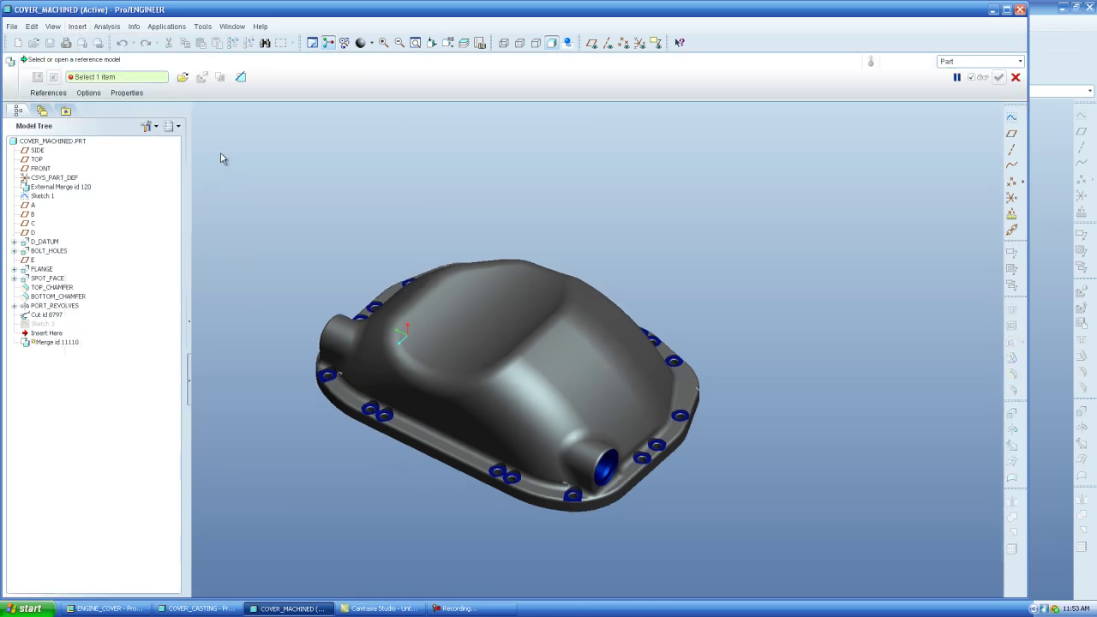
{"action": "left_click", "coordinate": [183, 77]}
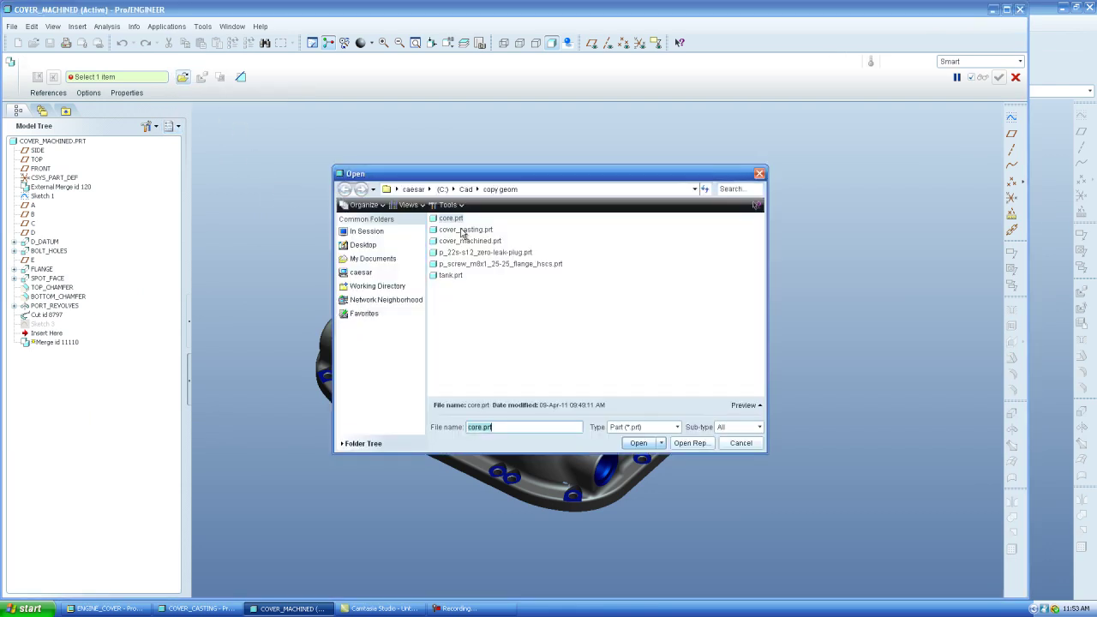
{"action": "left_click", "coordinate": [465, 230]}
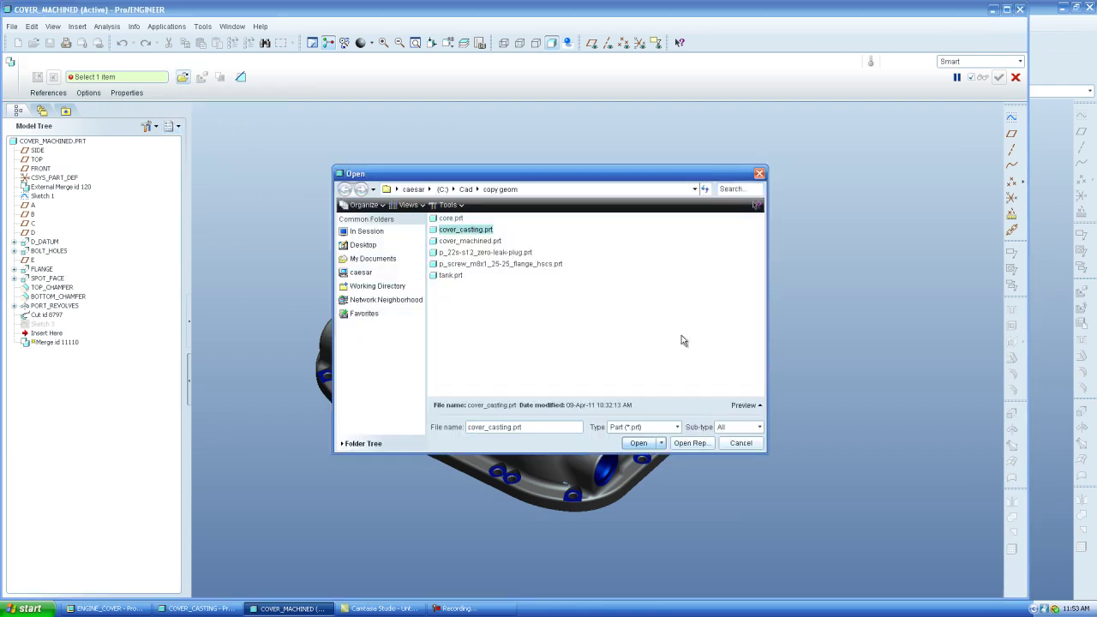
{"action": "left_click", "coordinate": [638, 443]}
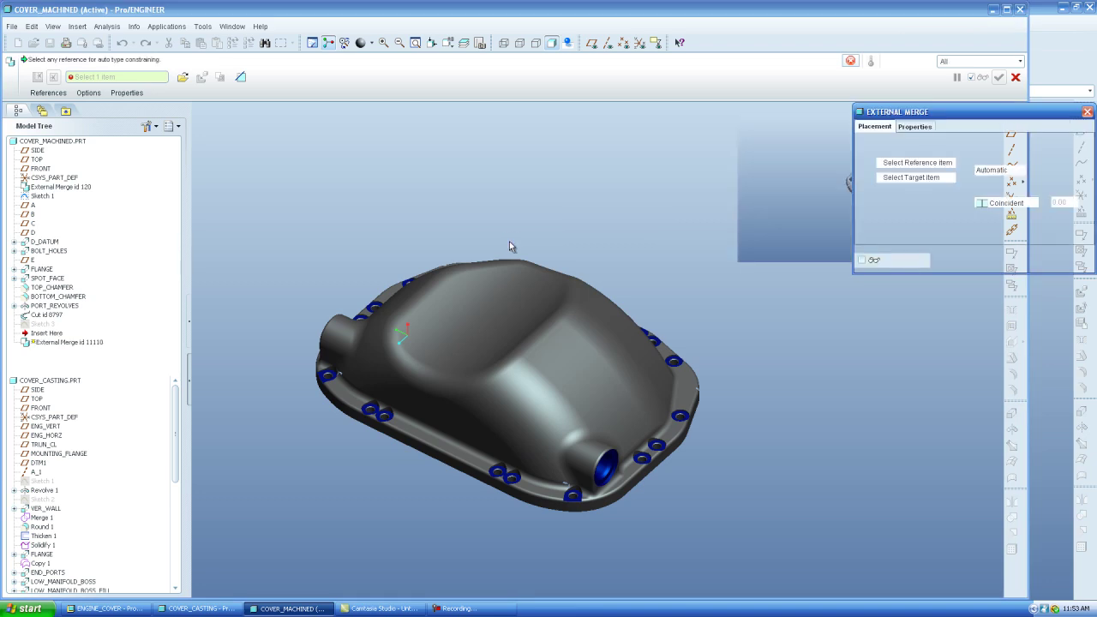
Inspect the reference preview, then cancel the merge feature and confirm
{"action": "left_click_drag", "start_coordinate": [793, 110], "coordinate": [504, 111]}
{"action": "mouse_move", "coordinate": [595, 202]}
{"action": "middle_mouse_down"}
{"action": "mouse_move", "coordinate": [586, 188]}
{"action": "mouse_move", "coordinate": [622, 152]}
{"action": "mouse_move", "coordinate": [501, 257]}
{"action": "middle_mouse_up"}
{"action": "scroll", "coordinate": [634, 167], "scroll_direction": "up", "scroll_amount": 5}
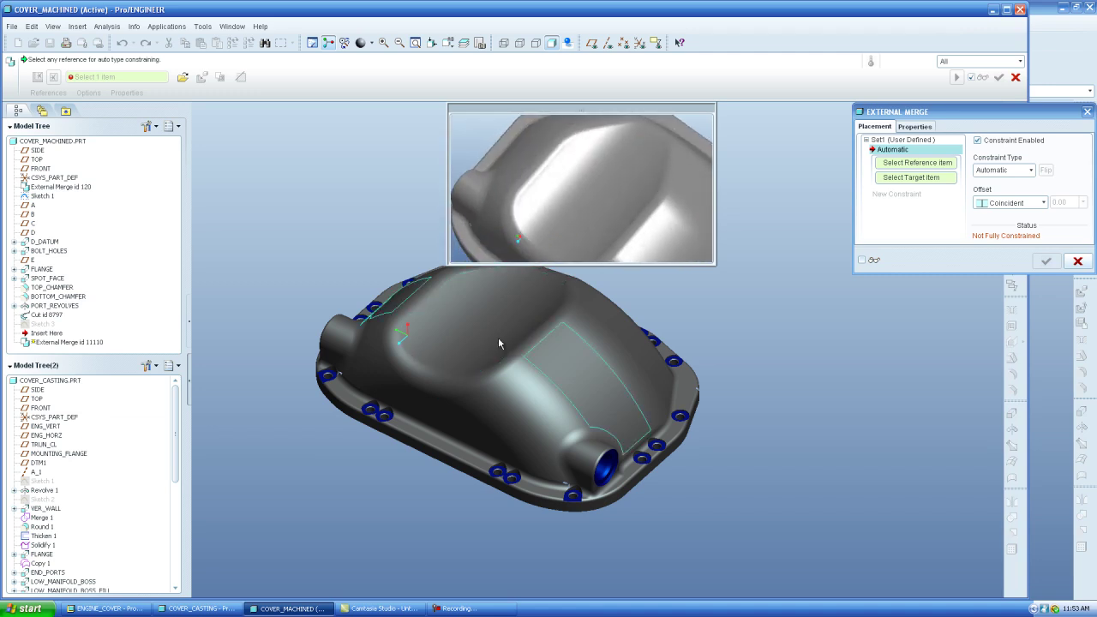
{"action": "left_click", "coordinate": [1077, 261]}
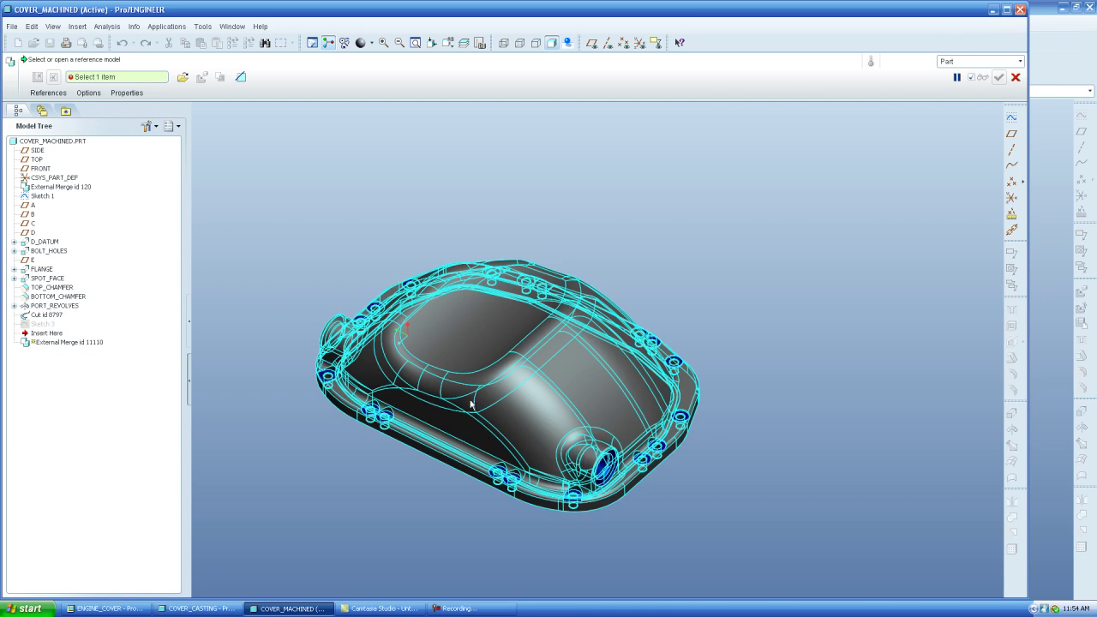
{"action": "left_click", "coordinate": [1016, 77]}
{"action": "left_click", "coordinate": [522, 331]}
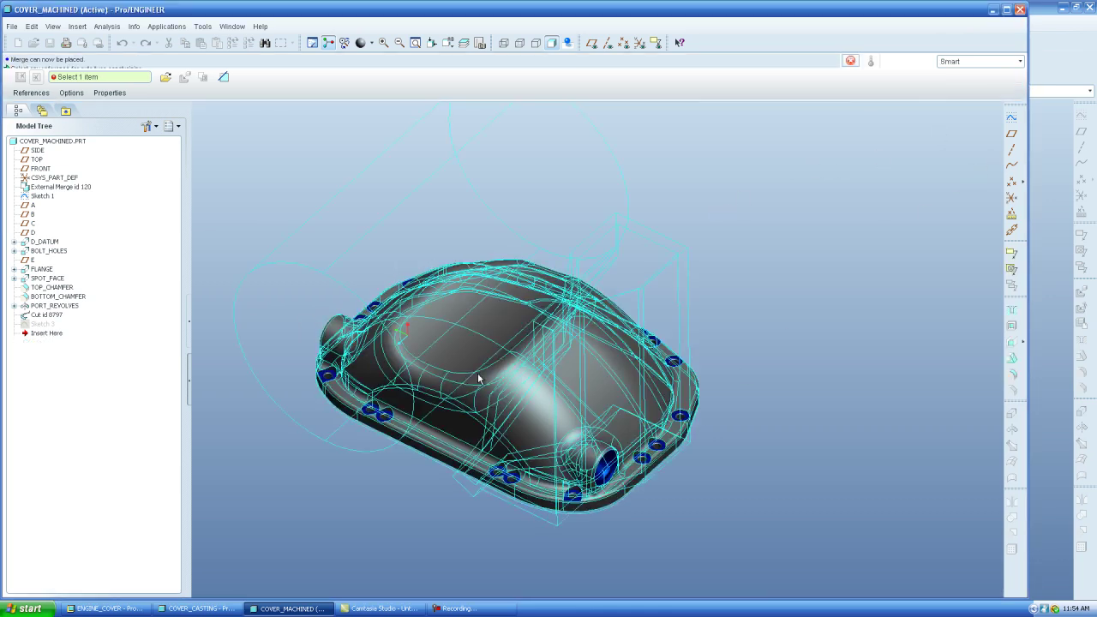
Orbit the machined cover to a top-down view and return to the ENGINE_COVER assembly window
{"action": "mouse_move", "coordinate": [399, 412]}
{"action": "middle_mouse_down"}
{"action": "mouse_move", "coordinate": [460, 422]}
{"action": "mouse_move", "coordinate": [437, 463]}
{"action": "mouse_move", "coordinate": [388, 460]}
{"action": "middle_mouse_up"}
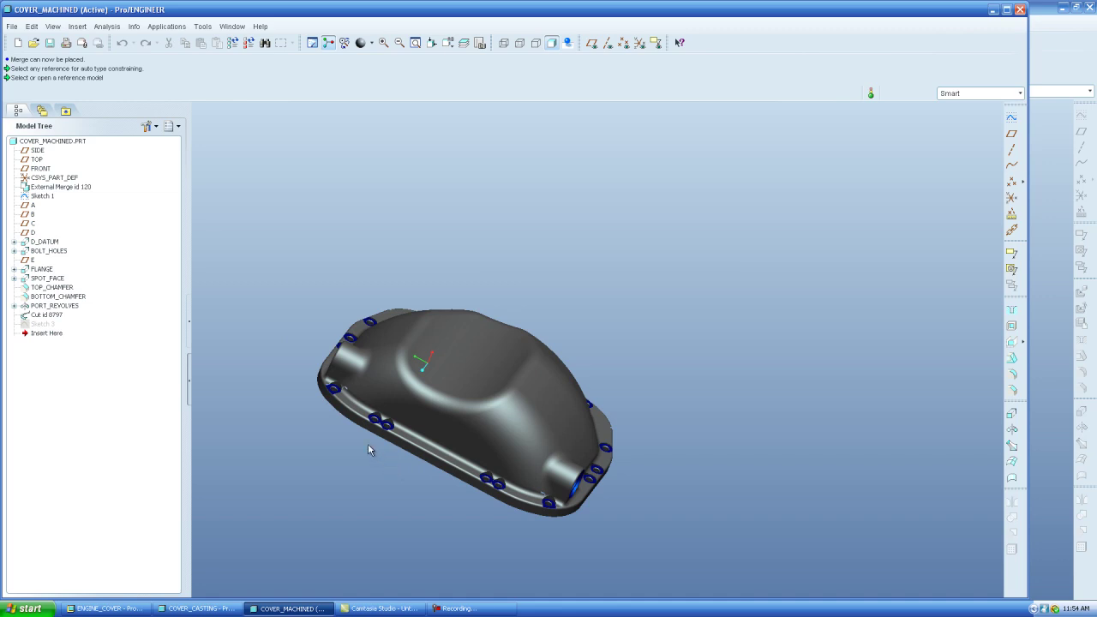
{"action": "middle_click_drag", "start_coordinate": [364, 443], "coordinate": [335, 463]}
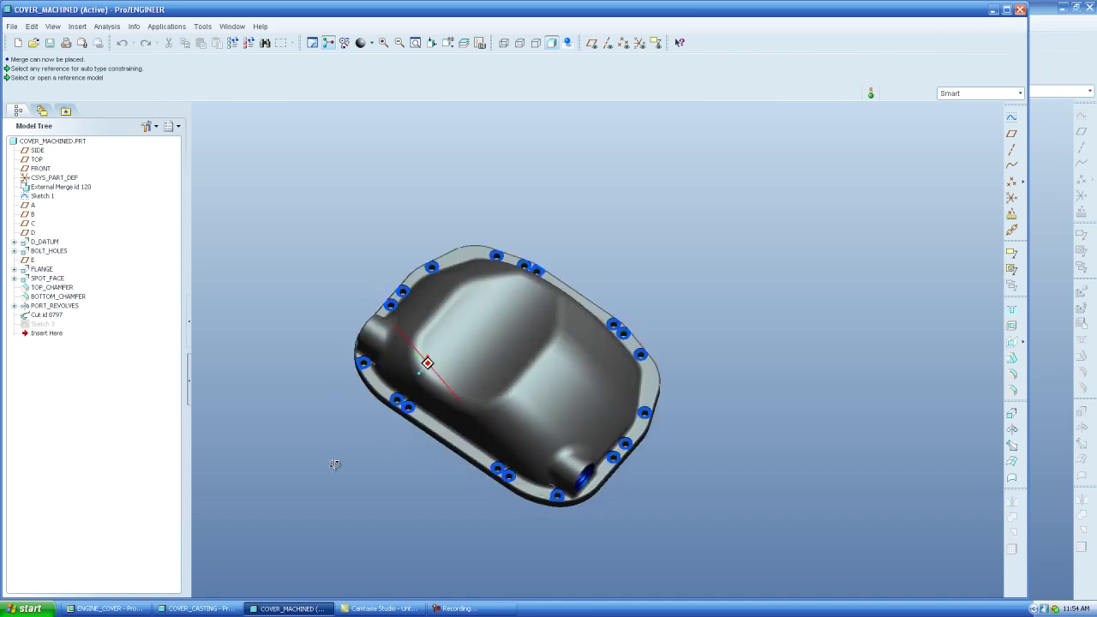
{"action": "left_click", "coordinate": [232, 25]}
{"action": "left_click", "coordinate": [266, 141]}
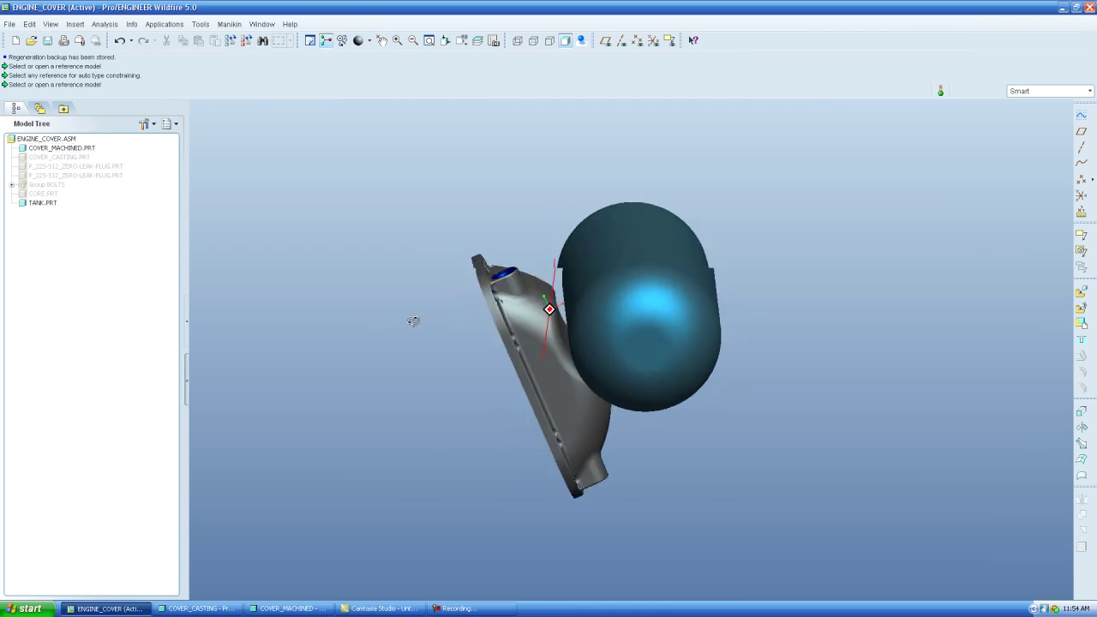
{"action": "middle_click_drag", "start_coordinate": [410, 319], "coordinate": [414, 306]}
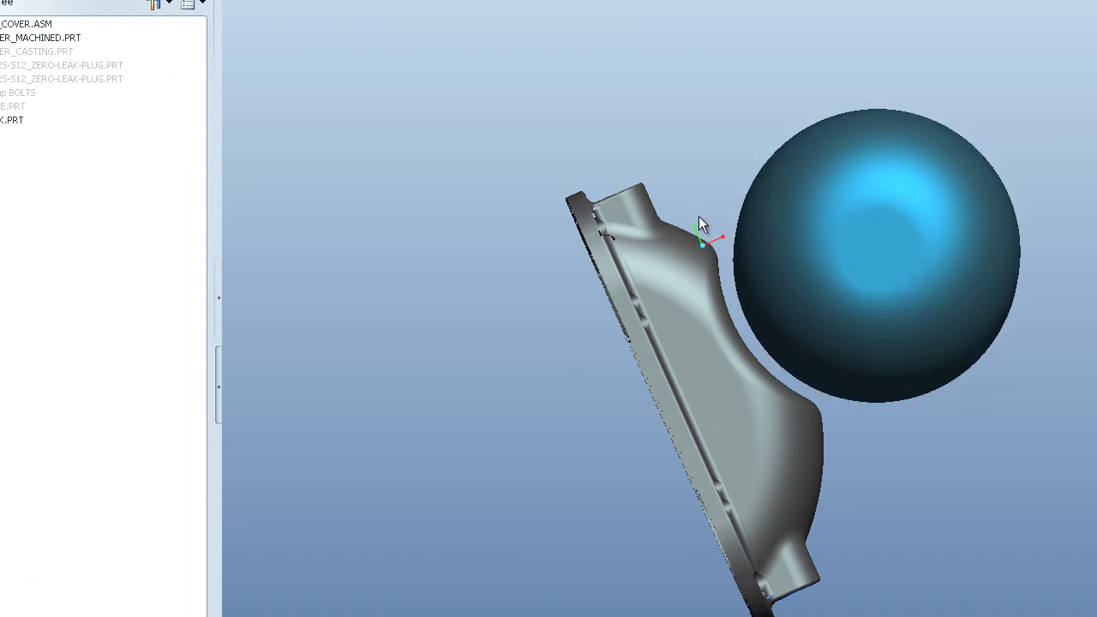
{"action": "left_click", "coordinate": [59, 57]}
{"action": "left_click", "coordinate": [656, 141]}
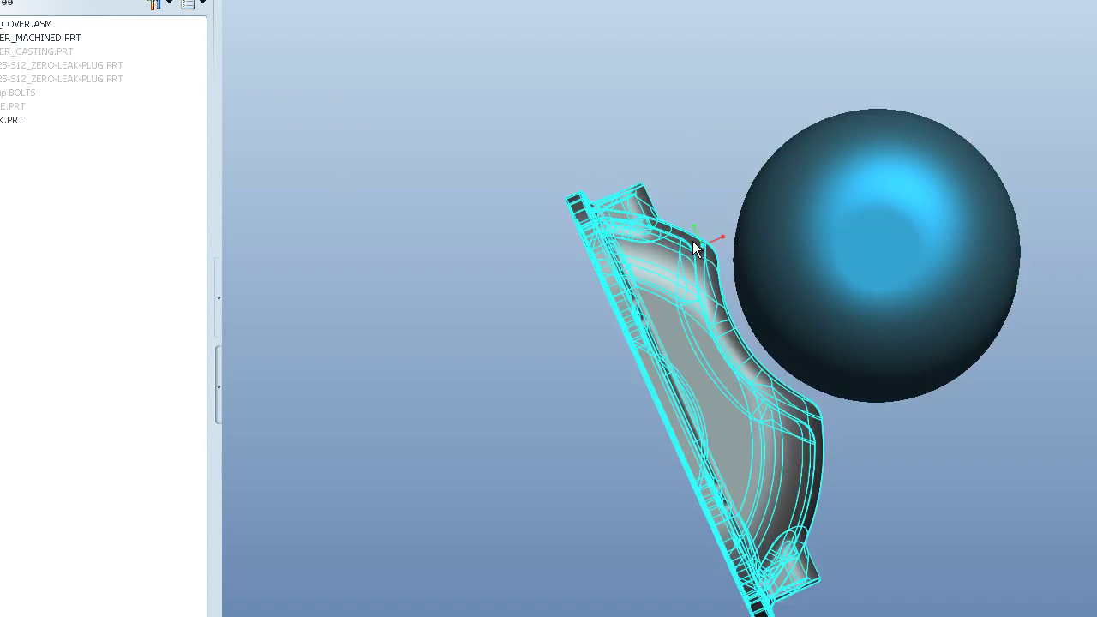